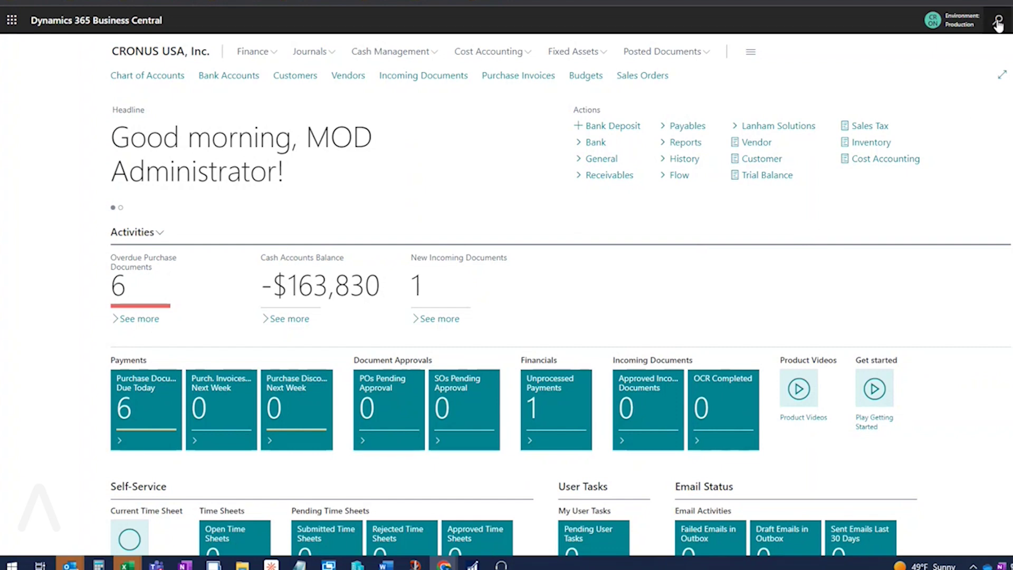
# - Search for 'account sch' and list all four matching pages, including Financial Reports
pyautogui.hotkey('alt', 'q')
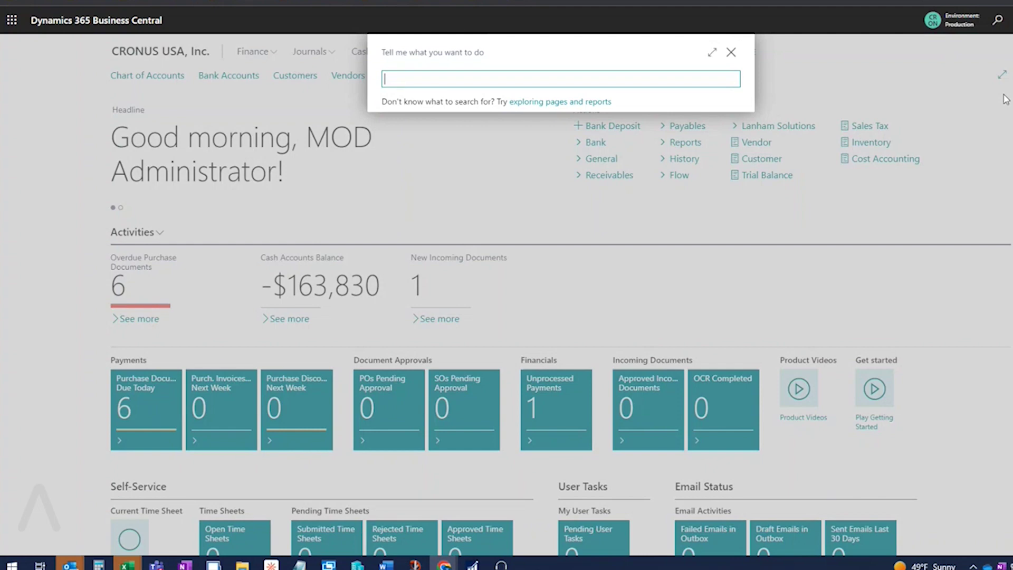
pyautogui.write('account sch')
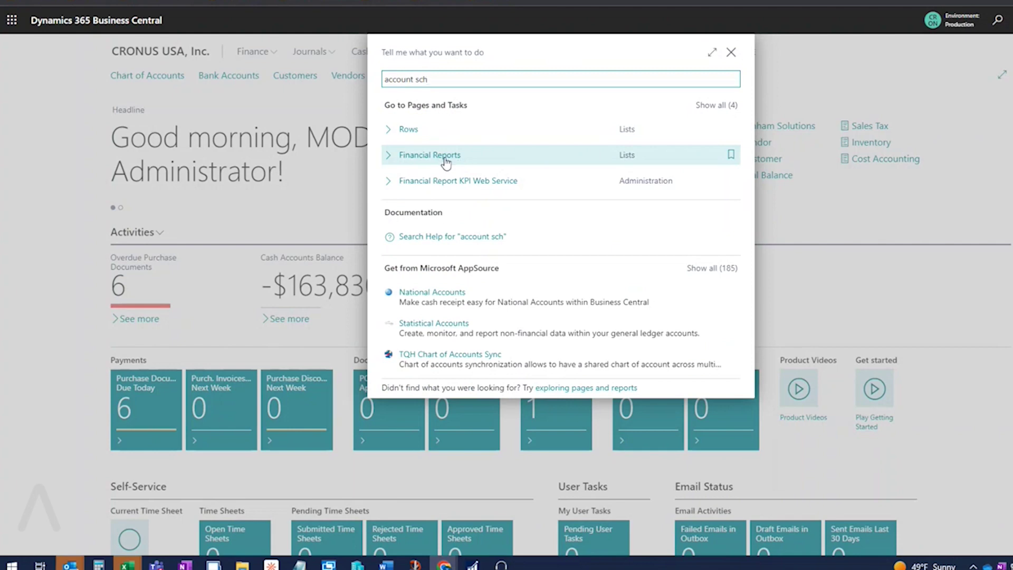
pyautogui.click(710, 107)
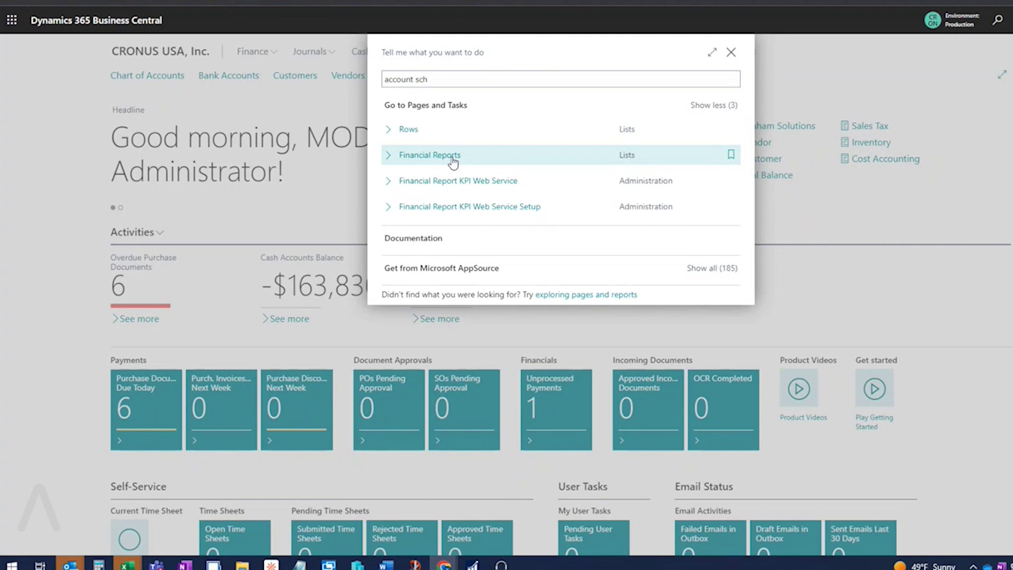
# - Open the Financial Reports list showing each report's row and column definitions
pyautogui.click(452, 158)
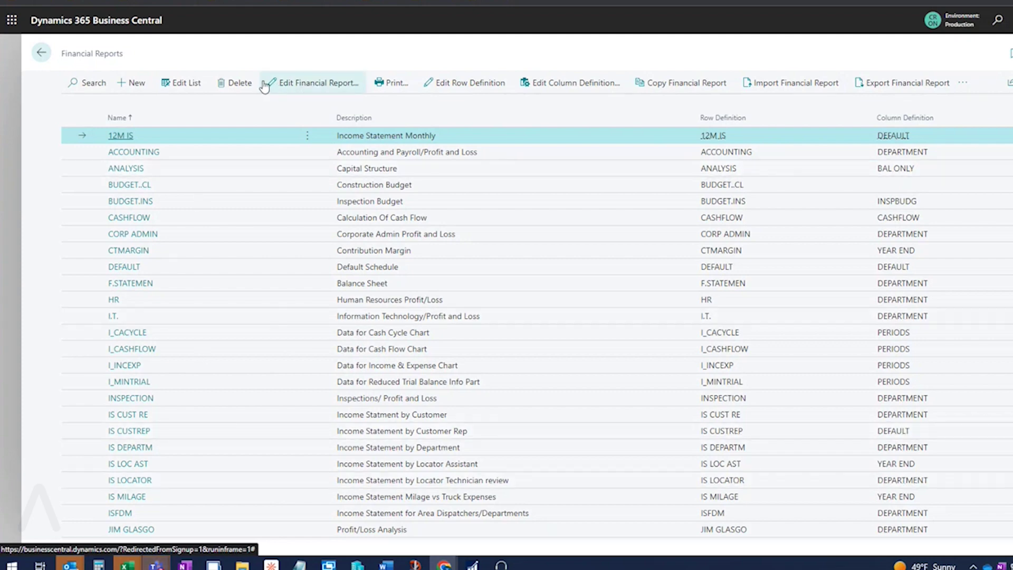
pyautogui.click(288, 83)
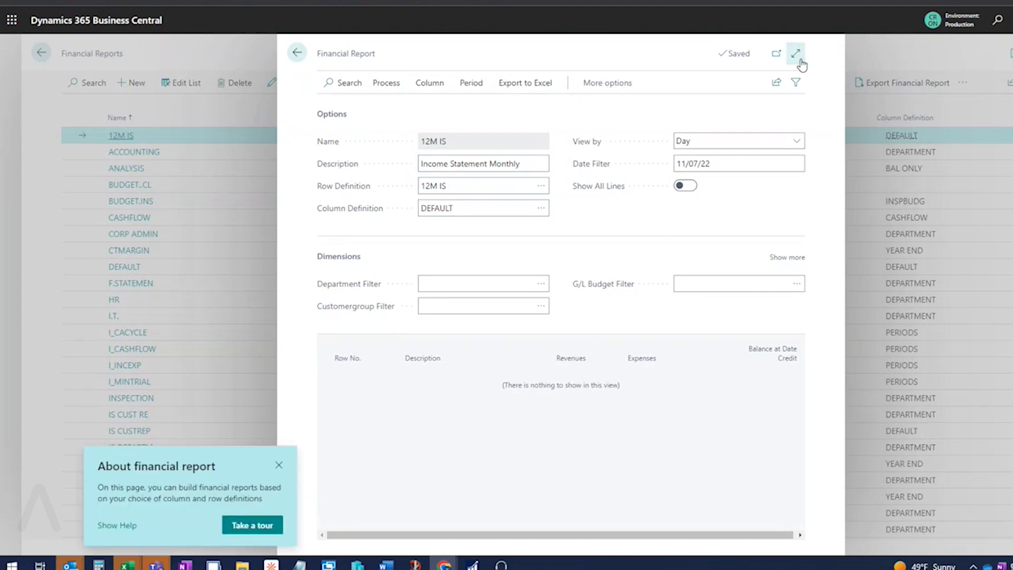
pyautogui.click(796, 49)
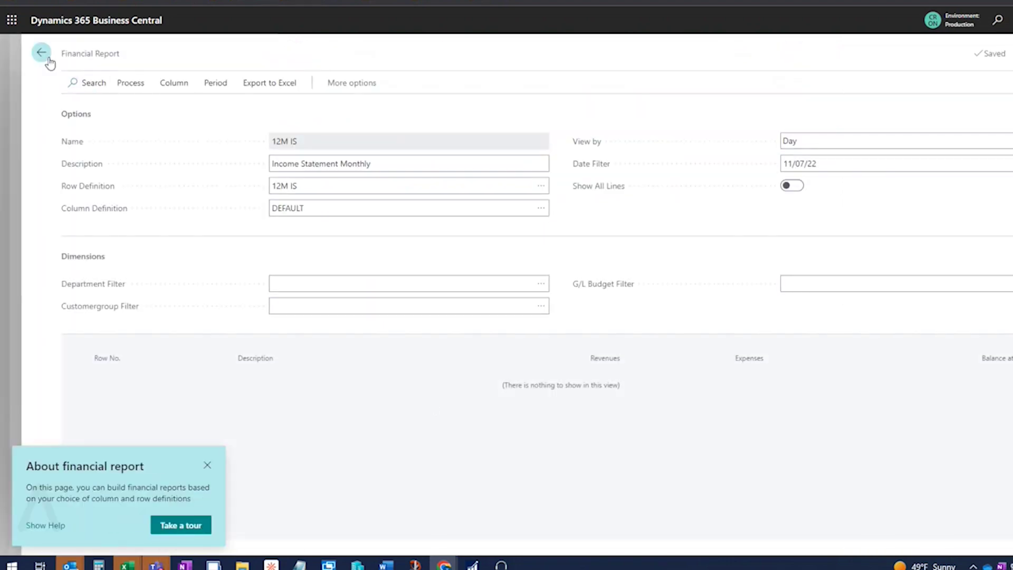
pyautogui.click(42, 53)
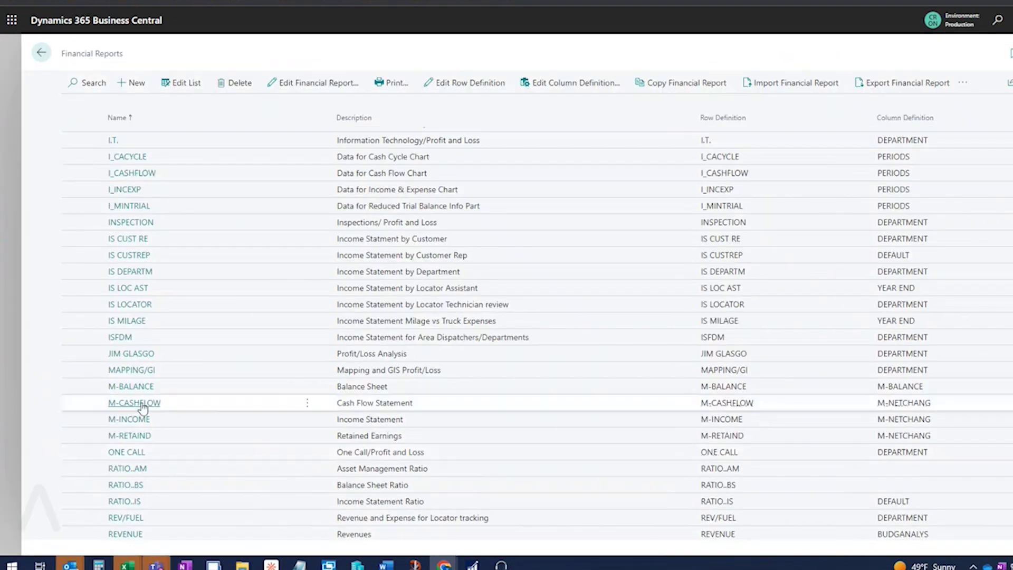
pyautogui.click(131, 387)
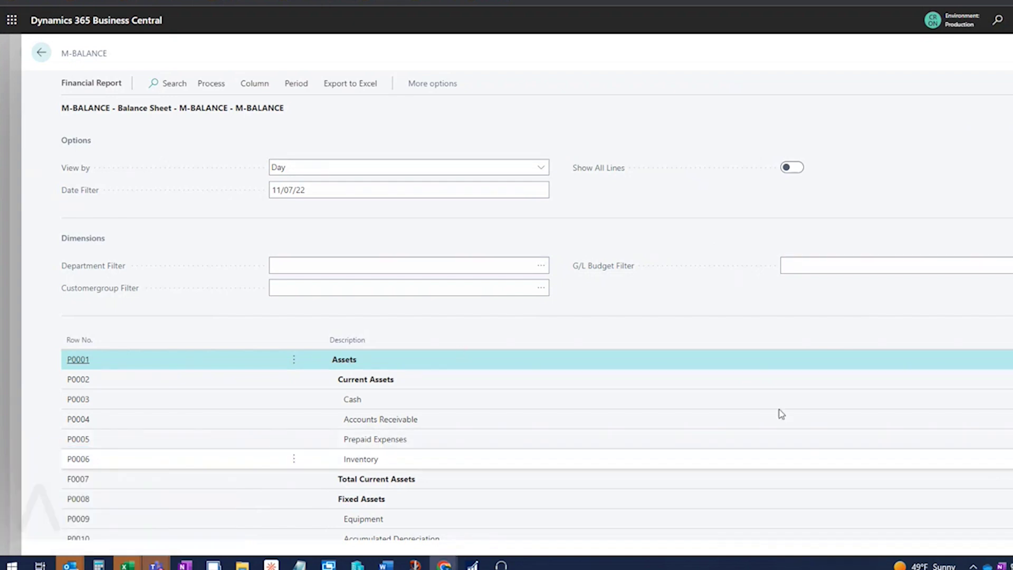
pyautogui.scroll(-5, 779, 411)
pyautogui.scroll(-2, 780, 417)
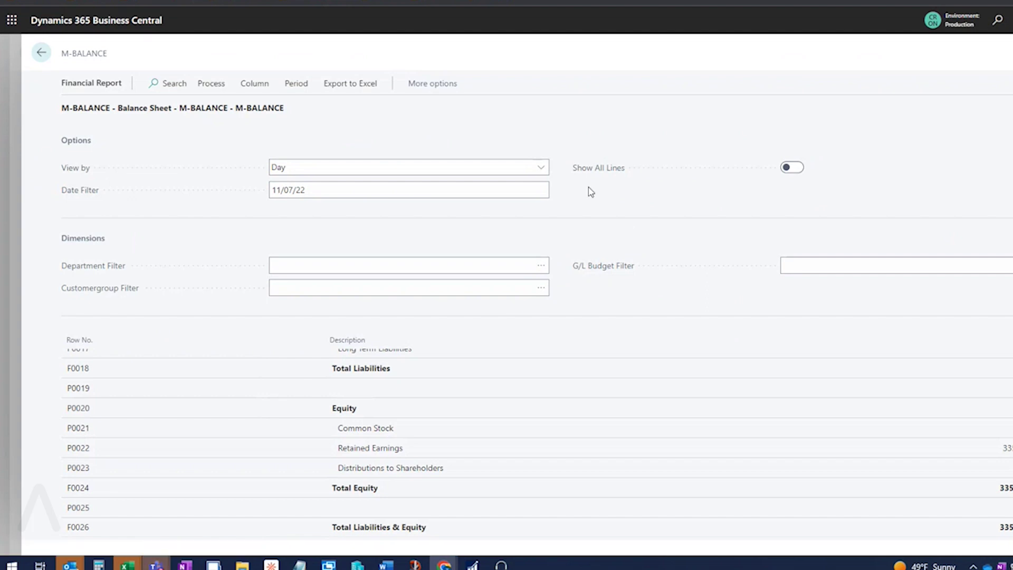
pyautogui.moveTo(664, 347)
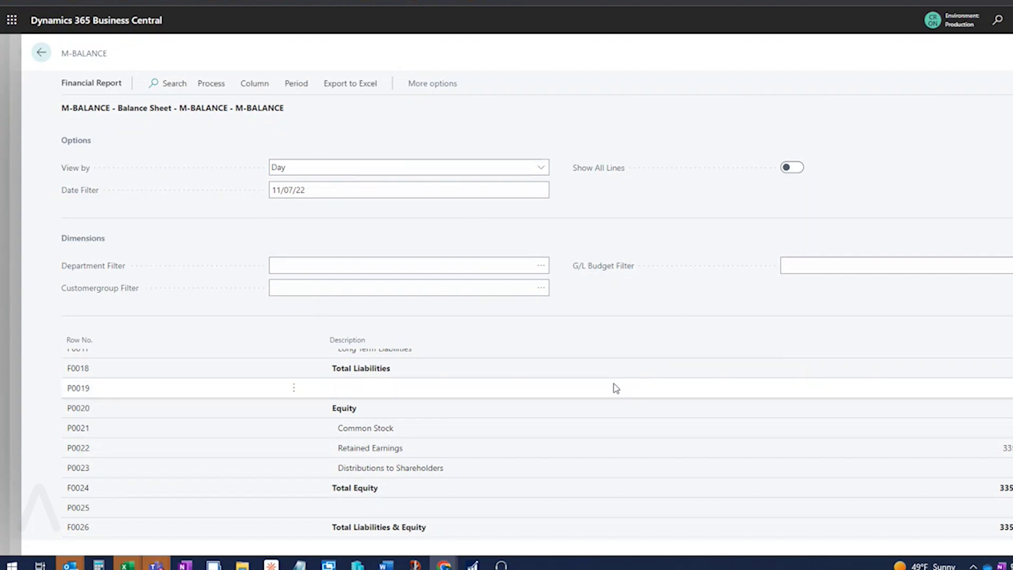
pyautogui.scroll(3, 614, 385)
pyautogui.scroll(3, 614, 384)
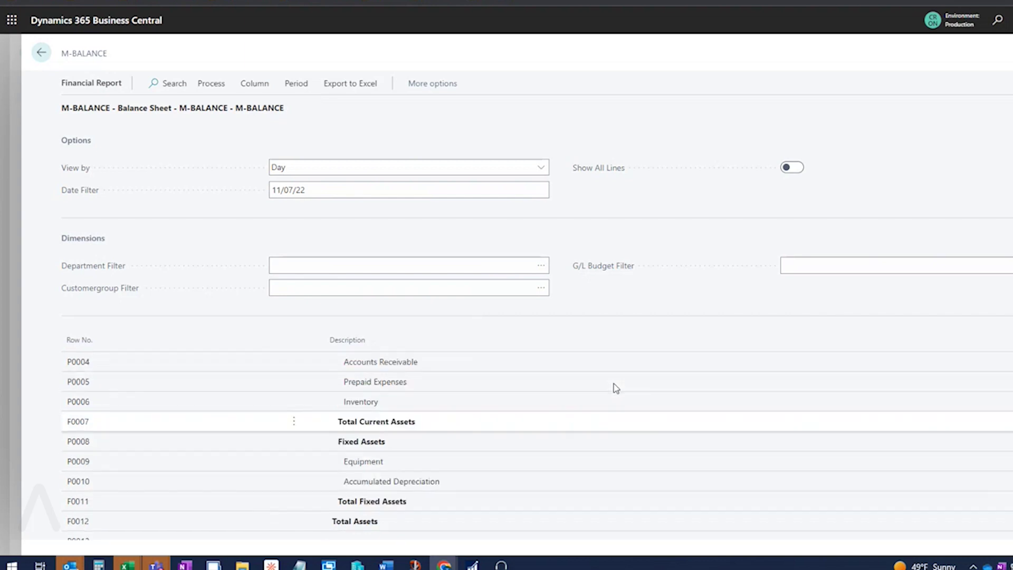
pyautogui.scroll(-3, 613, 384)
pyautogui.scroll(-3, 613, 384)
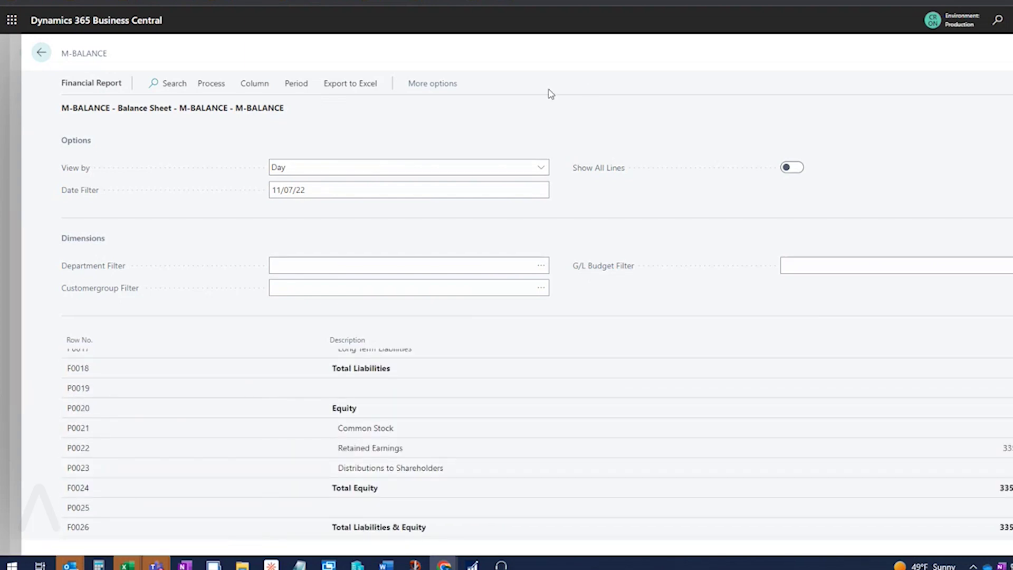
pyautogui.click(42, 53)
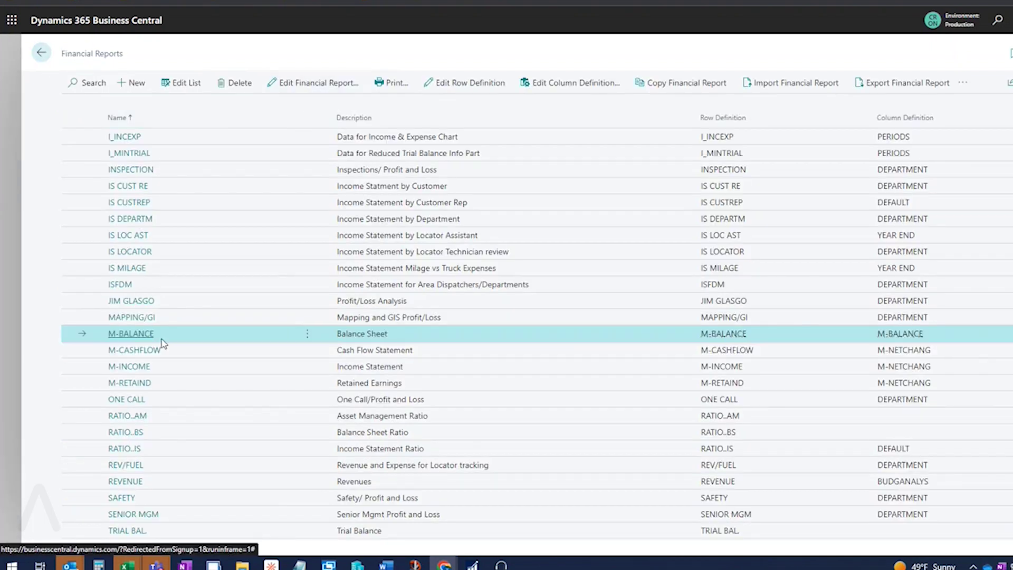
pyautogui.click(136, 336)
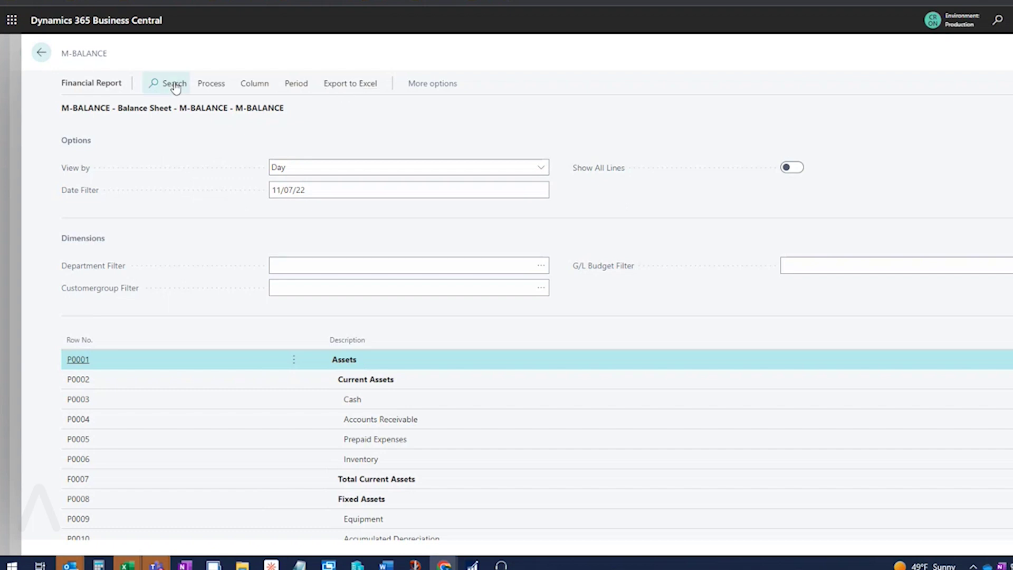
pyautogui.click(41, 54)
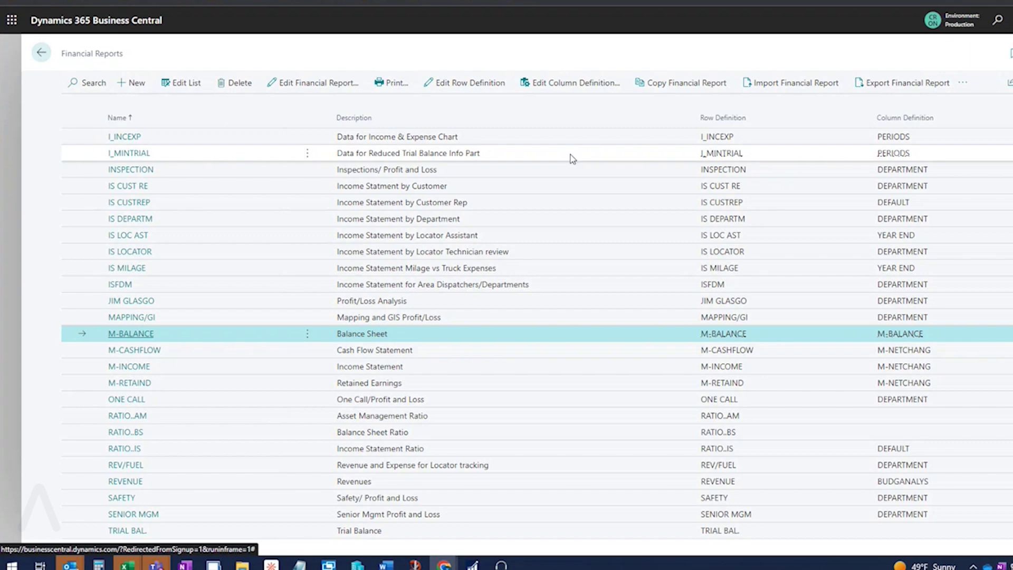
# - From the home page, search 'sales' and open and scroll through the Sales Lines list
pyautogui.click(41, 53)
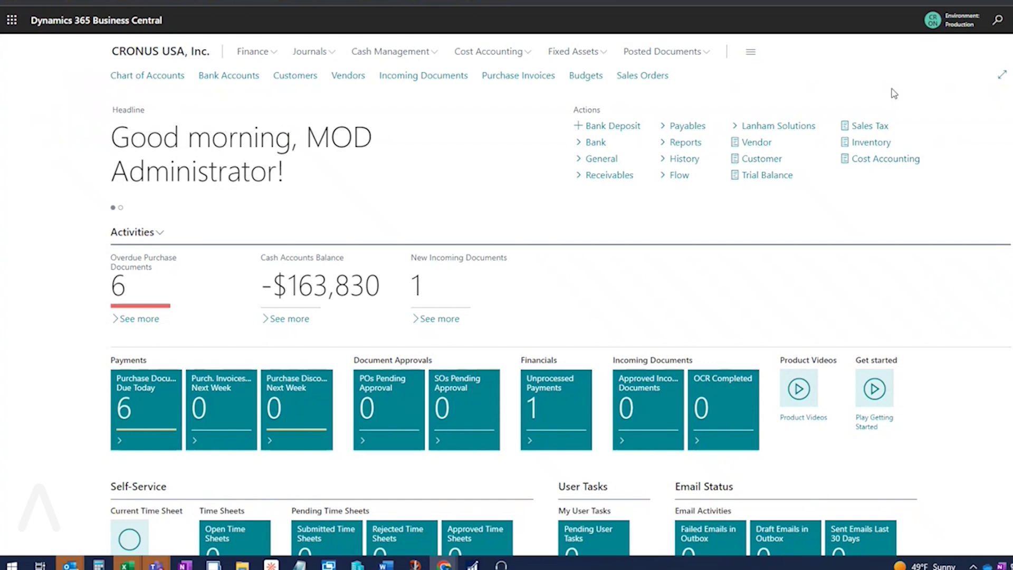
pyautogui.click(999, 23)
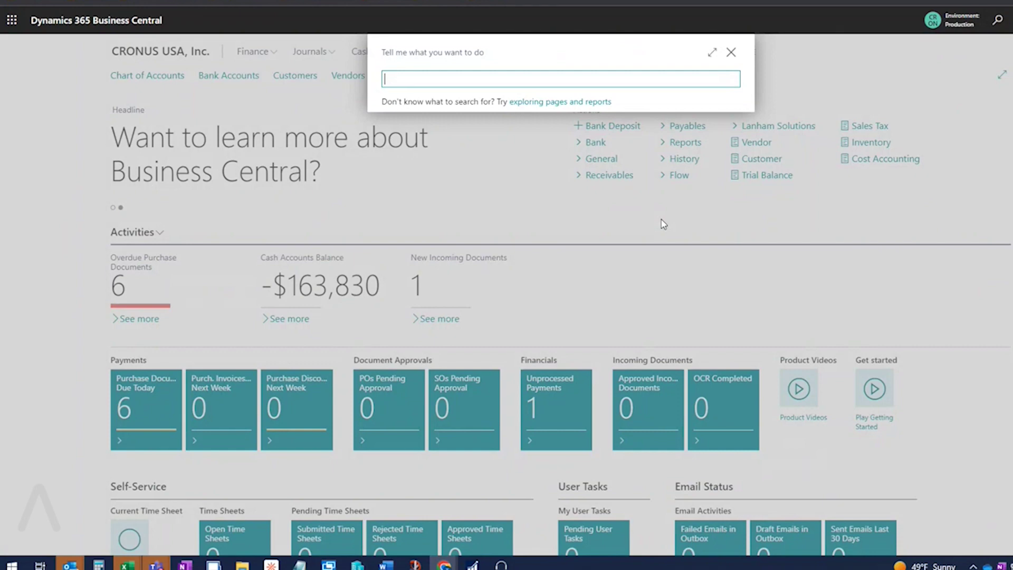
pyautogui.write('sales')
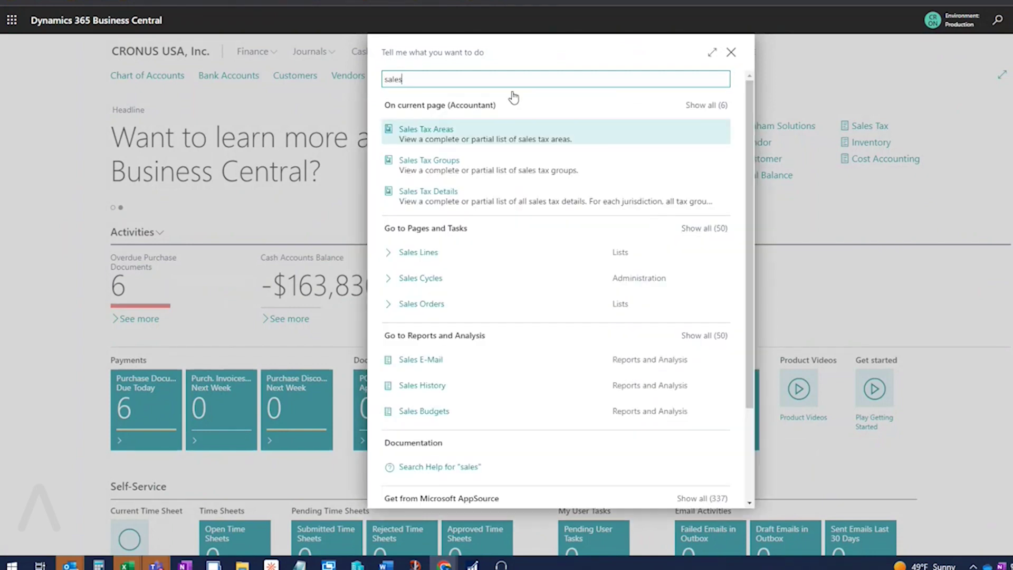
pyautogui.click(418, 253)
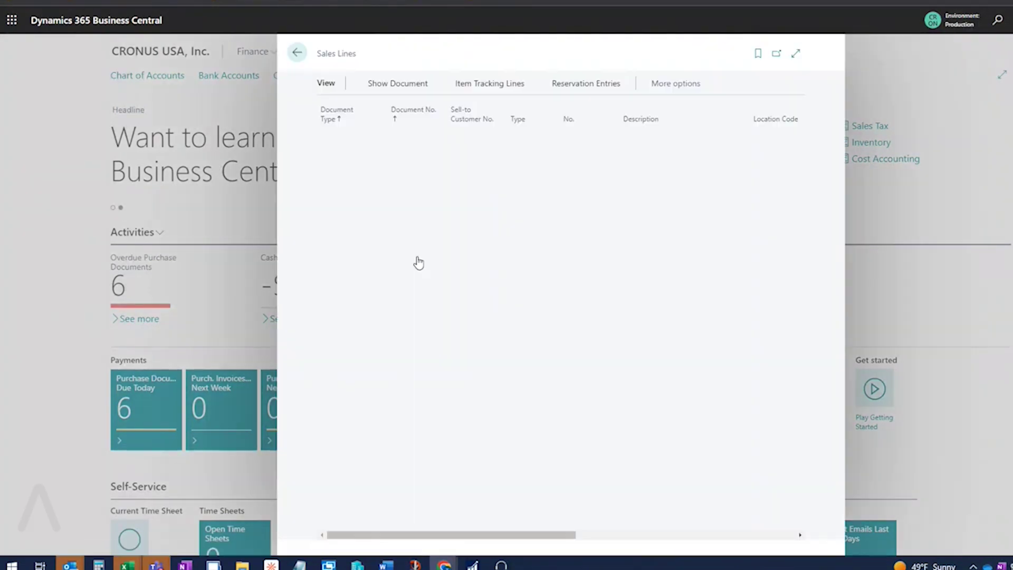
pyautogui.scroll(-6, 524, 317)
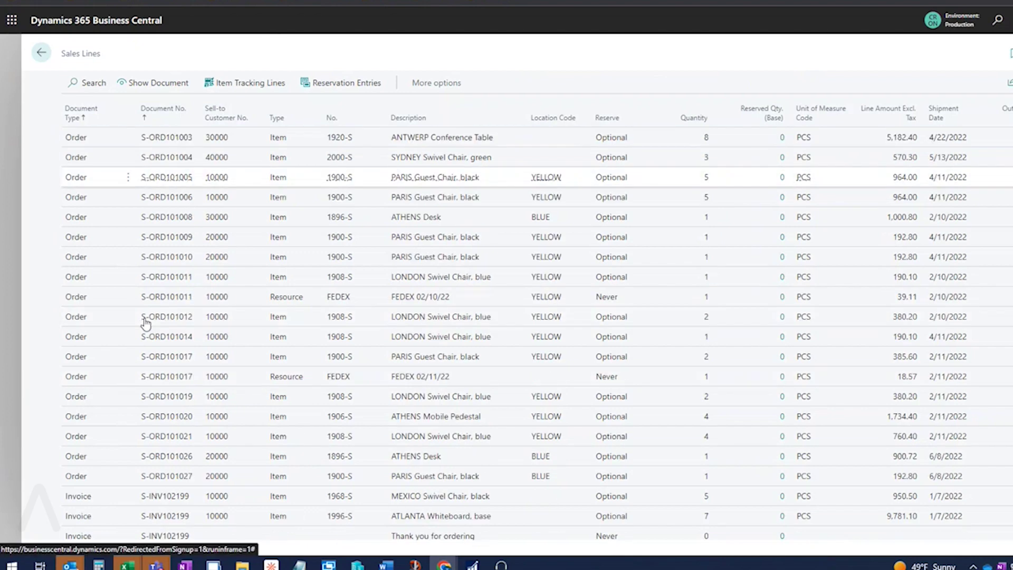
pyautogui.scroll(3, 145, 323)
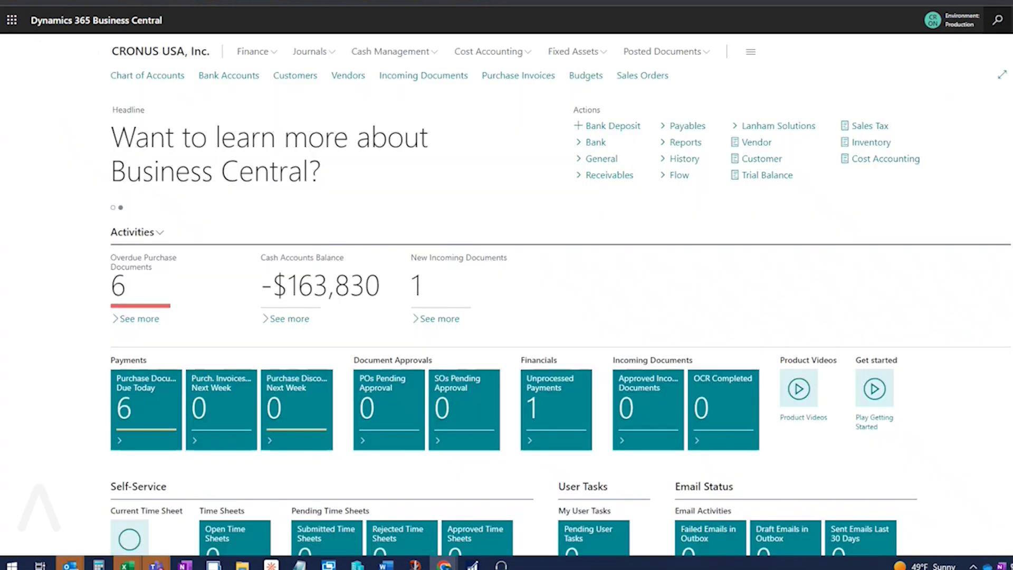
pyautogui.click(997, 20)
pyautogui.write('lines')
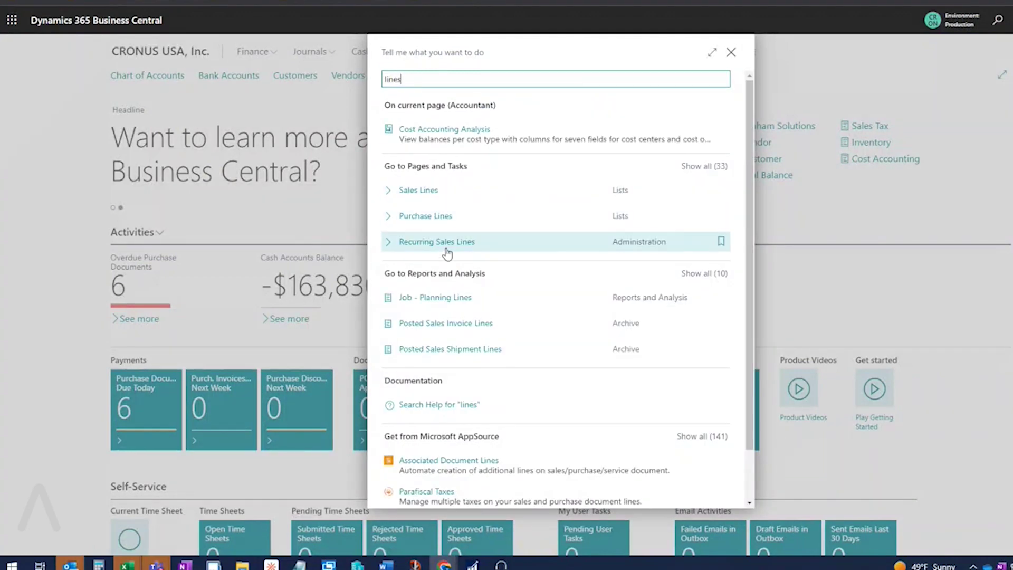
pyautogui.click(704, 166)
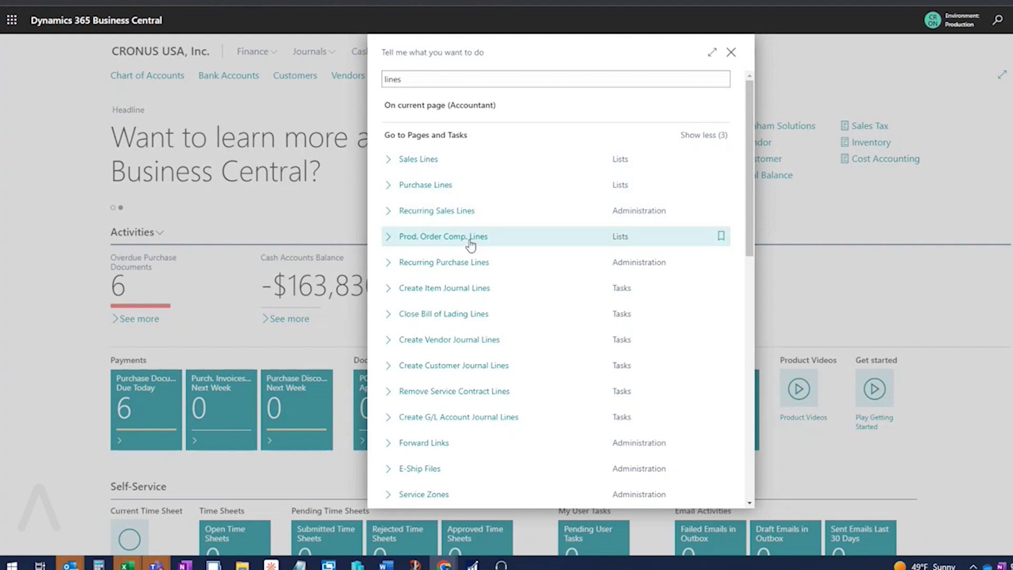
pyautogui.doubleClick(389, 79)
pyautogui.write('post l')
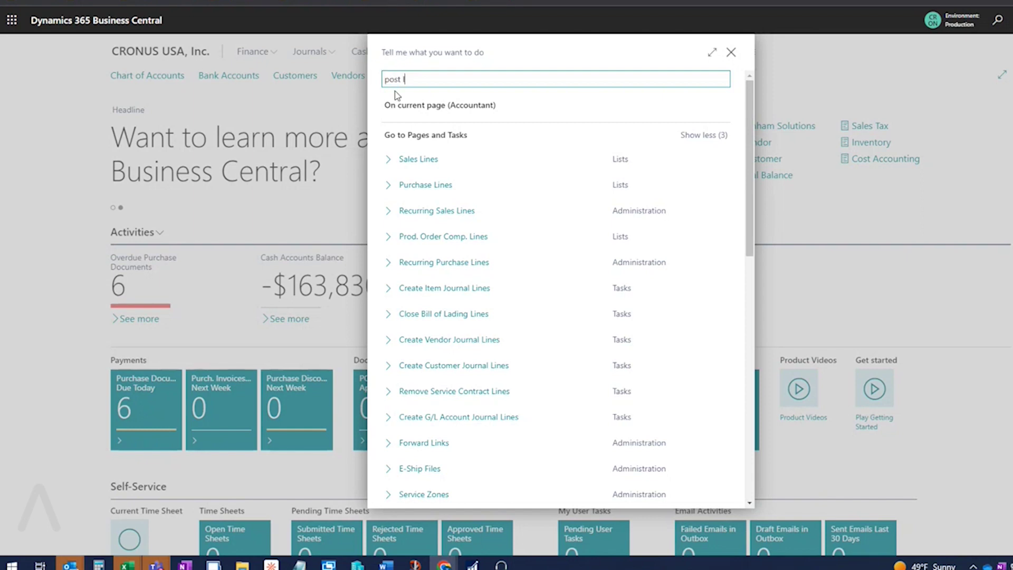
pyautogui.write('ines')
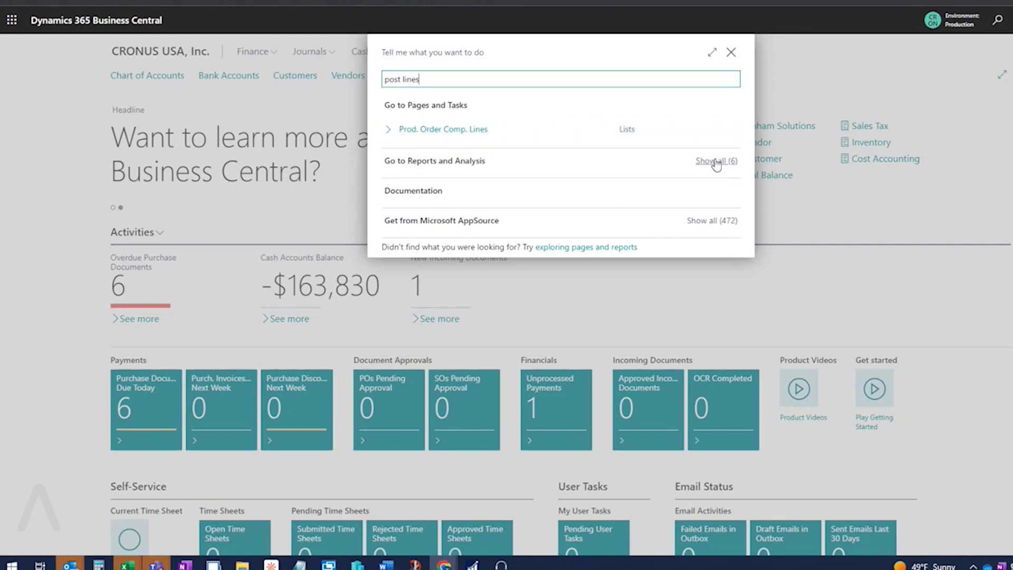
pyautogui.click(404, 79)
pyautogui.press('BackSpace')
pyautogui.write('ed')
pyautogui.click(728, 108)
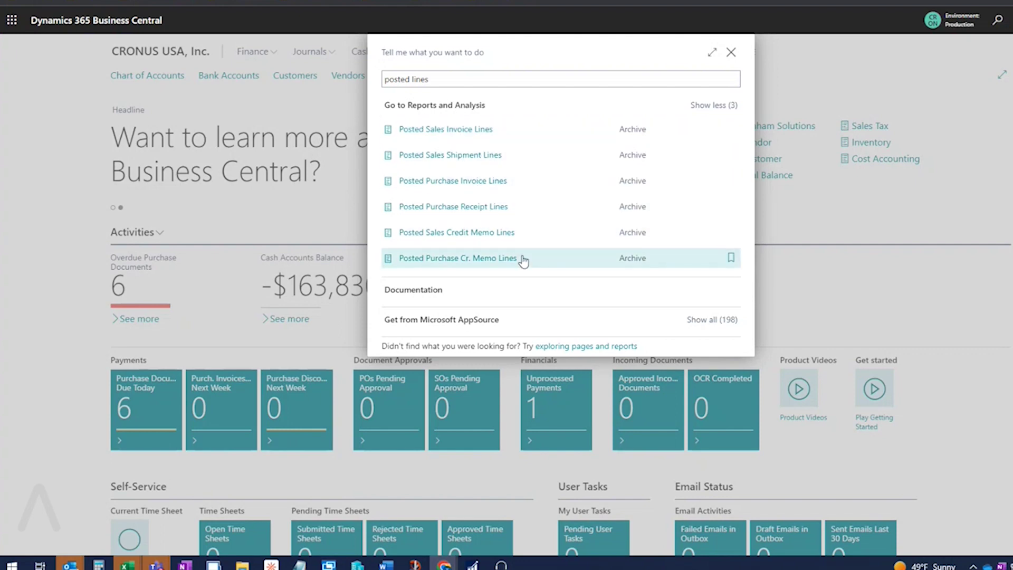
pyautogui.click(462, 137)
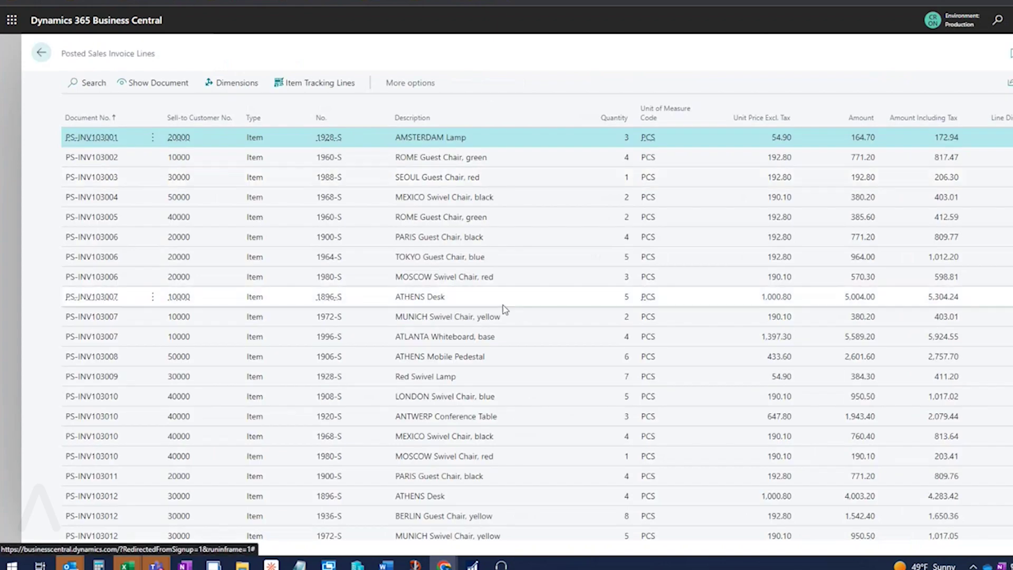
pyautogui.scroll(-7, 502, 305)
pyautogui.scroll(-2, 502, 309)
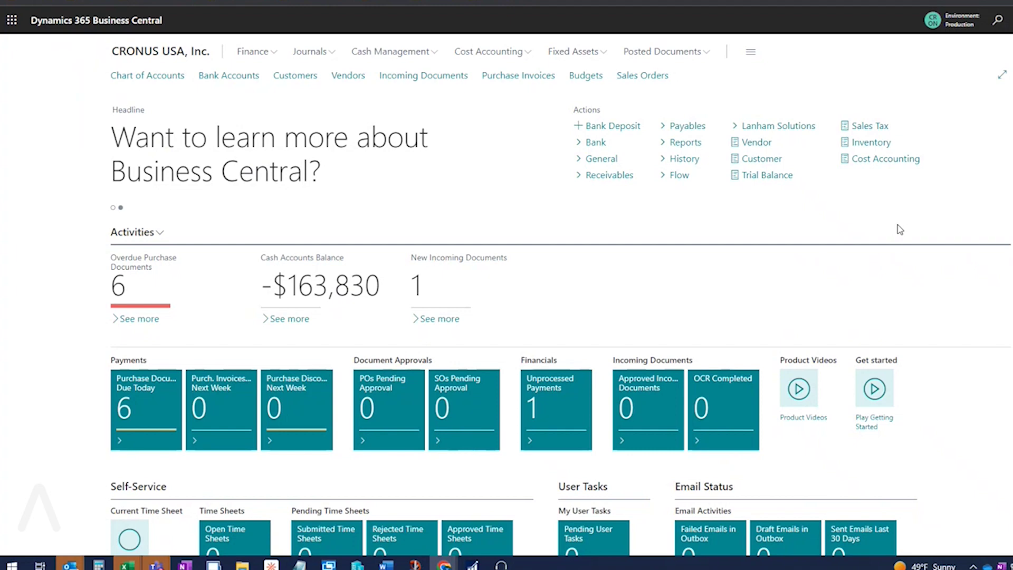
# - Search 'inventory setup' and open Inventory Setup at full width to check Variant Mandatory if Exists
pyautogui.click(997, 22)
pyautogui.write('inventory stup\\')
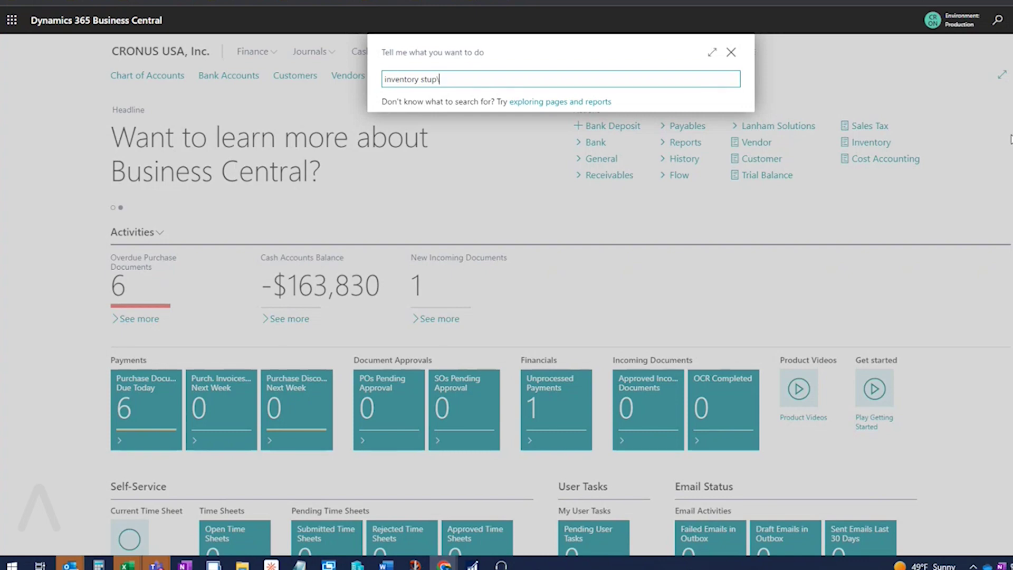
pyautogui.press('BackSpace')
pyautogui.press('BackSpace')
pyautogui.press('BackSpace')
pyautogui.press('BackSpace')
pyautogui.write('etup')
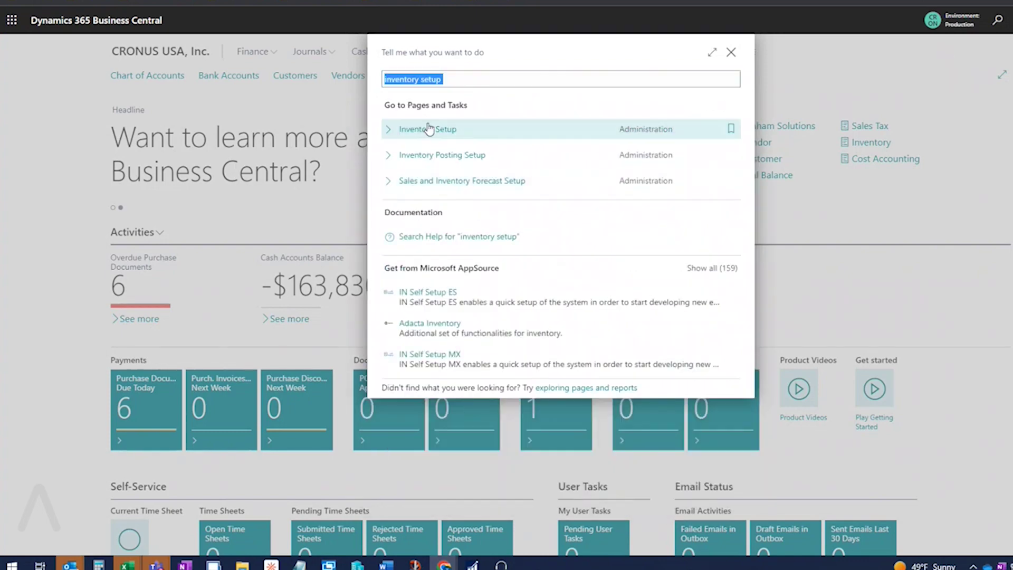
pyautogui.click(437, 129)
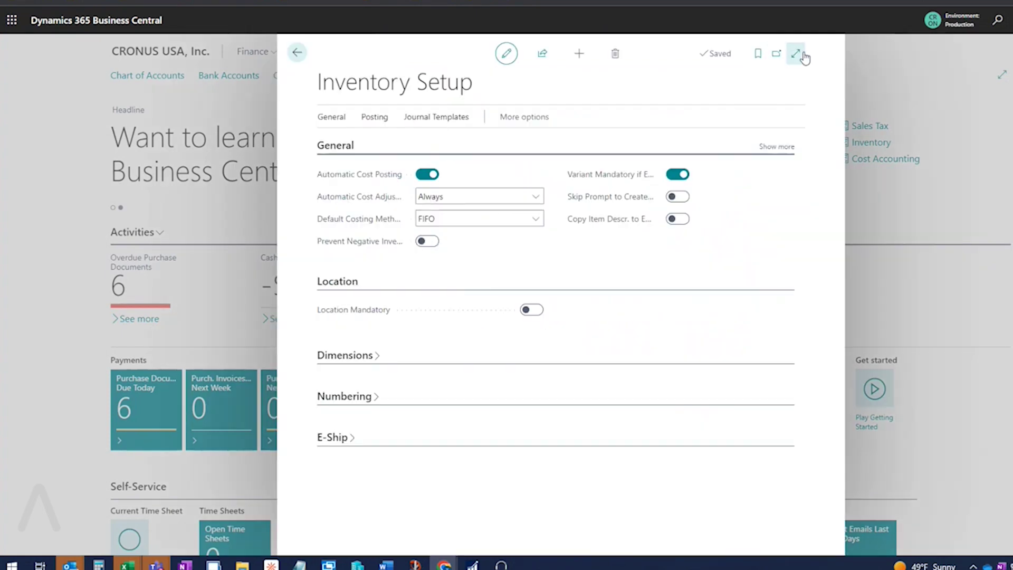
pyautogui.click(795, 51)
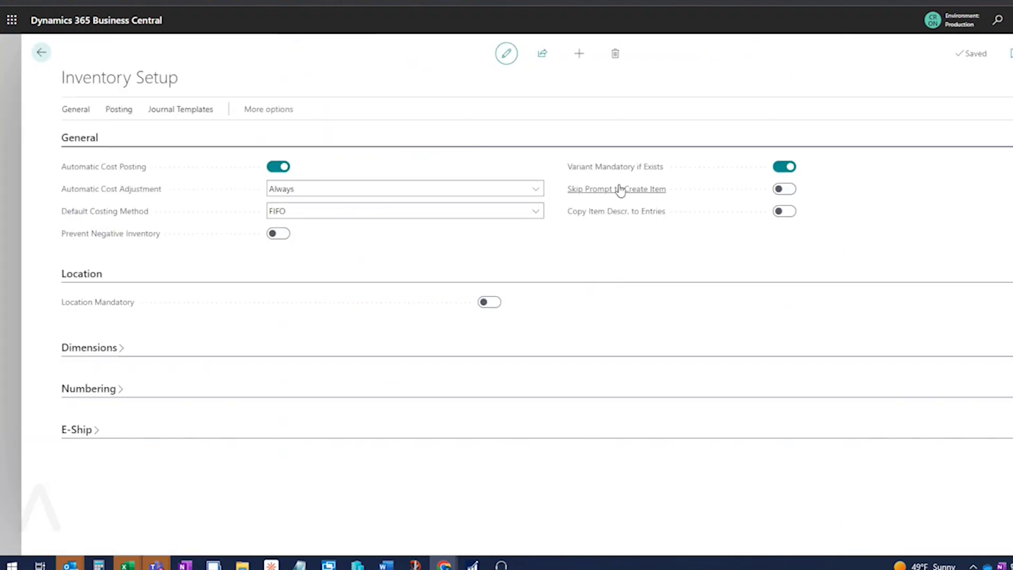
pyautogui.moveTo(628, 169)
# - Return home and open the Items list by searching for 'items'
pyautogui.click(41, 53)
pyautogui.click(998, 22)
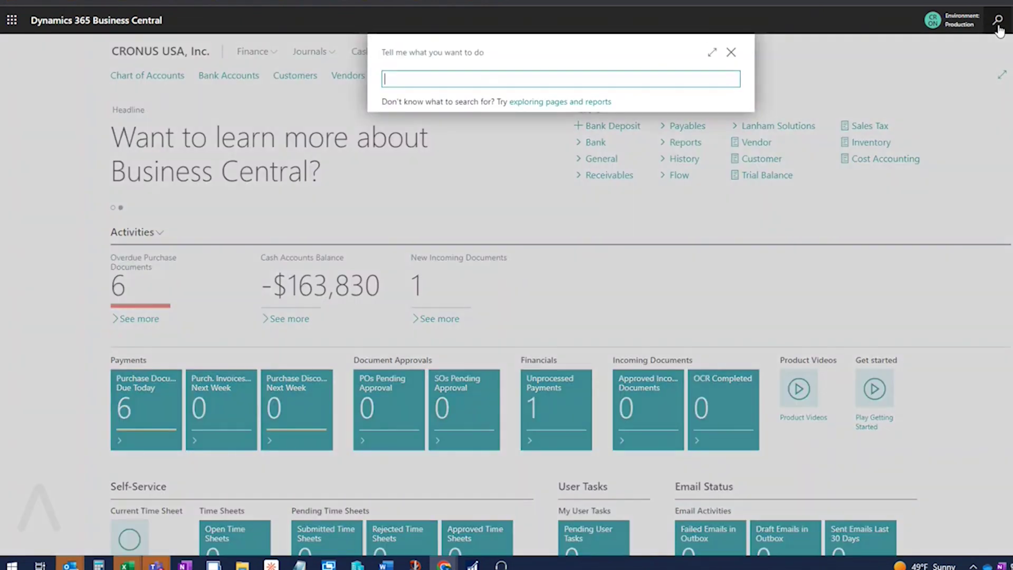
pyautogui.write('items')
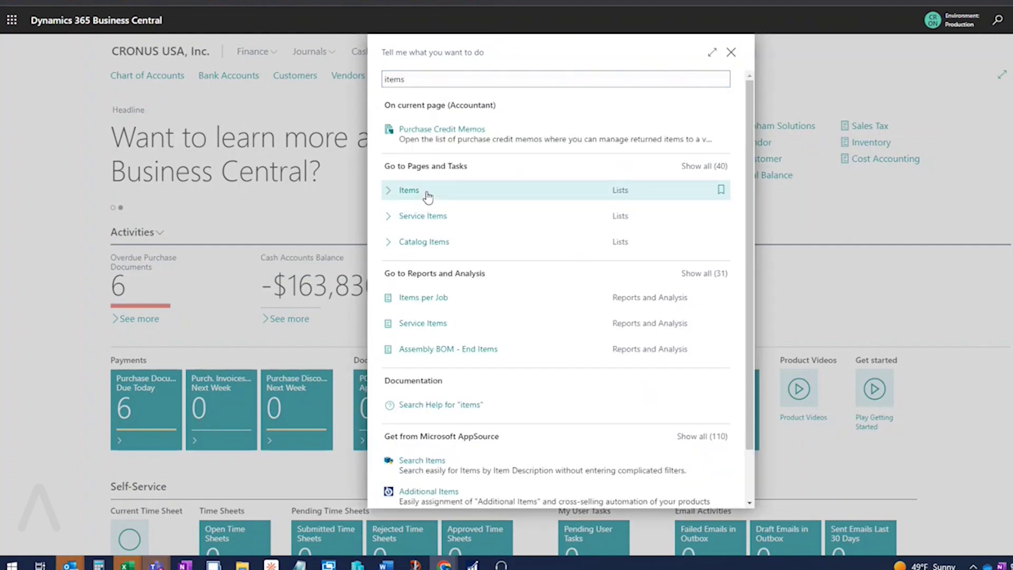
pyautogui.click(422, 191)
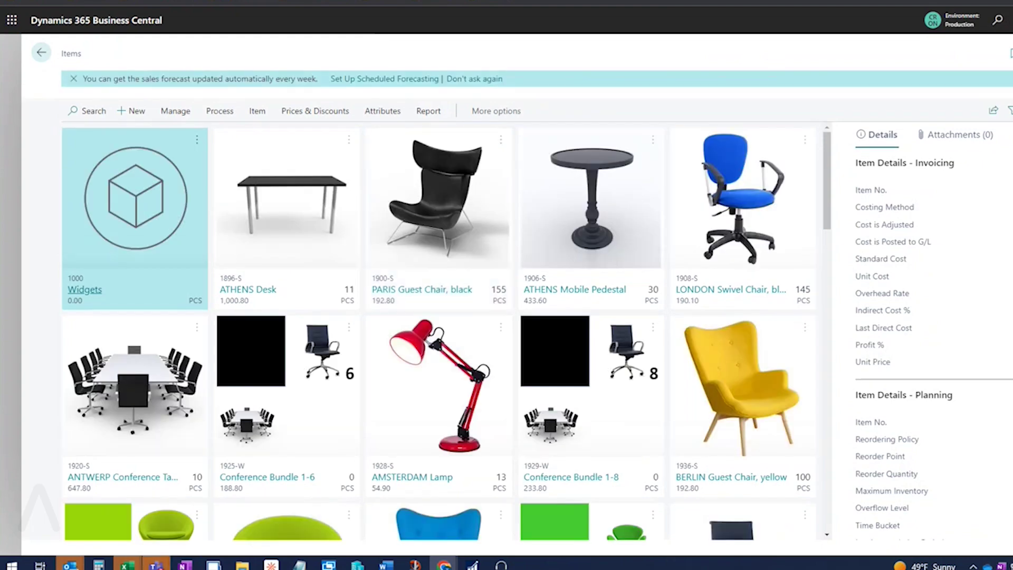
# - Switch the Items list to List layout and open item 76000 Side Panels of Silk
pyautogui.click(1009, 110)
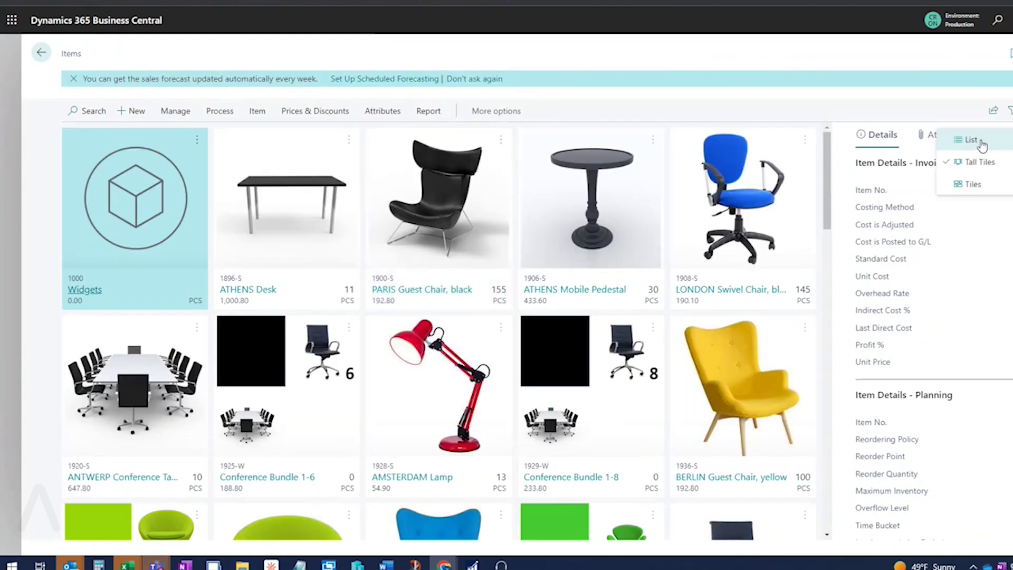
pyautogui.click(981, 142)
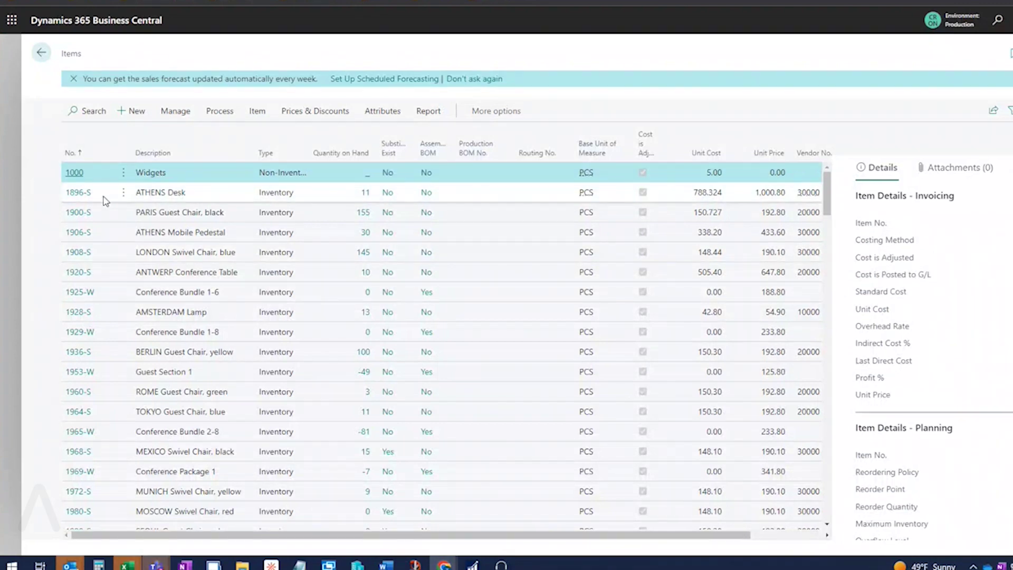
pyautogui.scroll(-10, 111, 343)
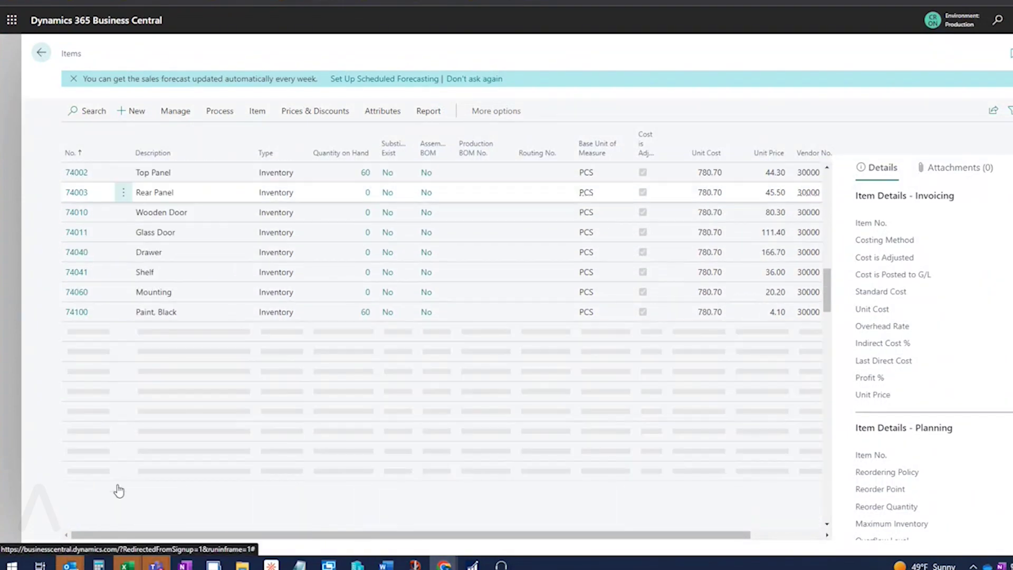
pyautogui.scroll(-3, 145, 449)
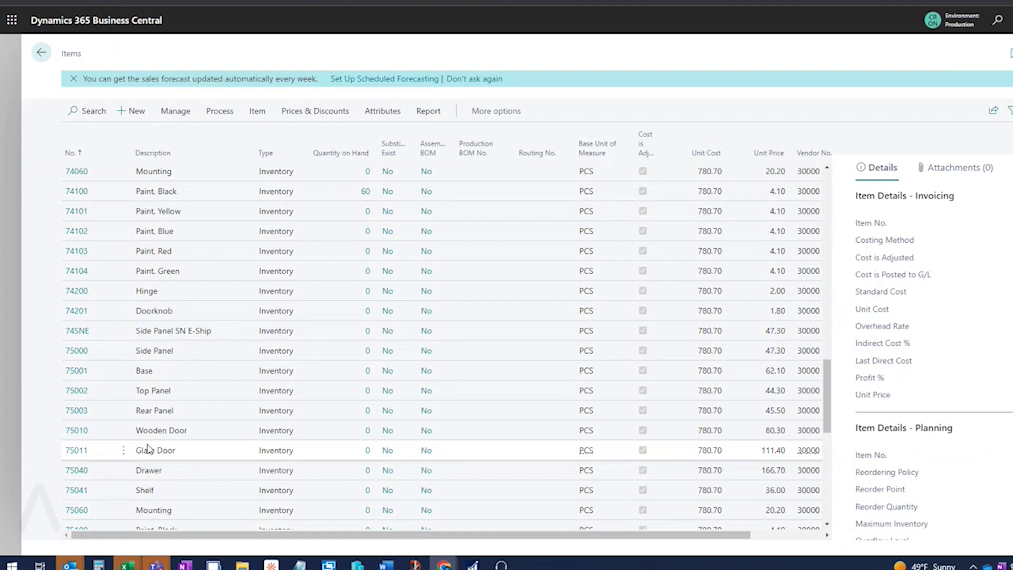
pyautogui.scroll(-4, 148, 449)
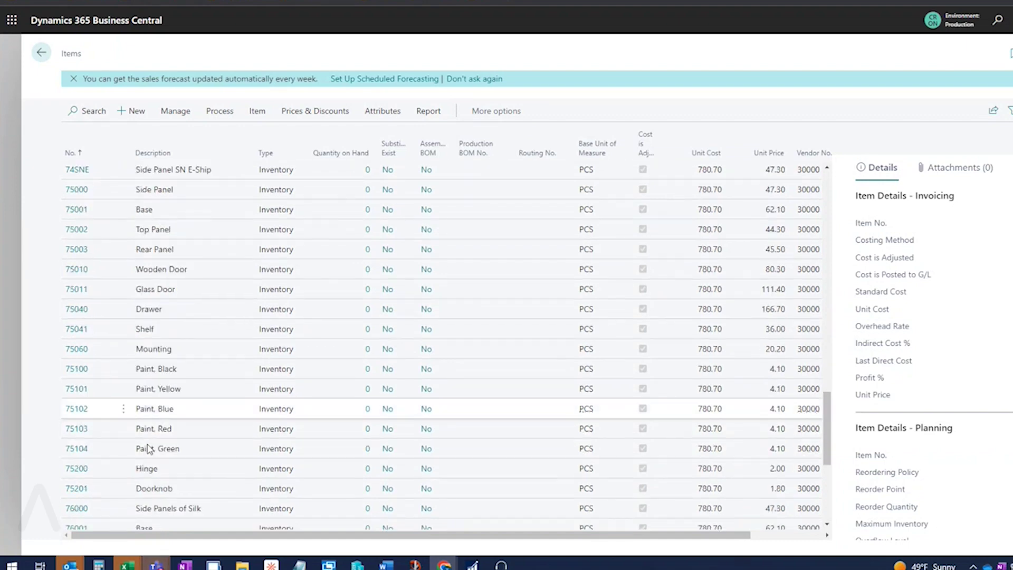
pyautogui.scroll(-4, 149, 448)
pyautogui.click(78, 378)
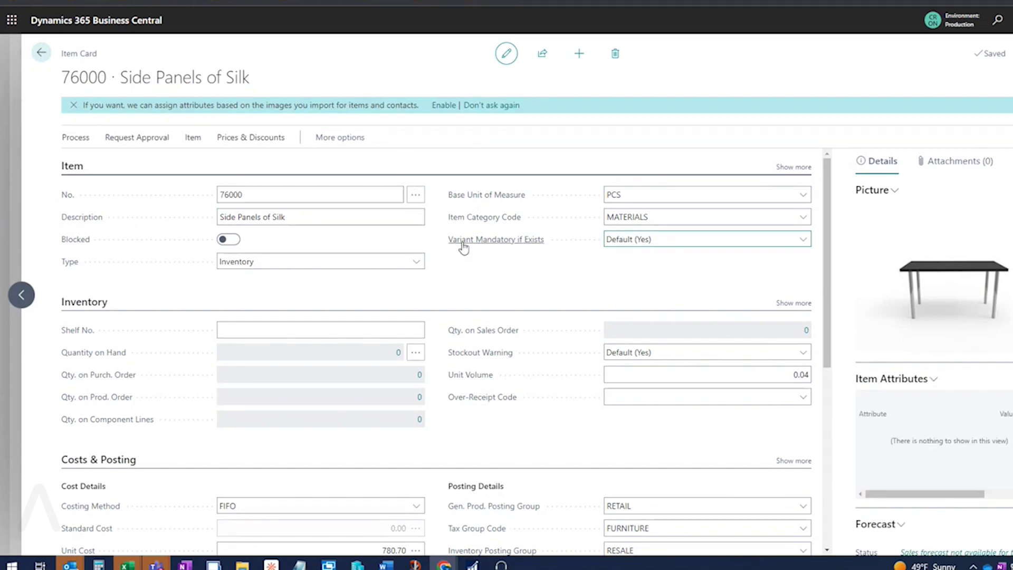
pyautogui.moveTo(511, 245)
pyautogui.click(41, 52)
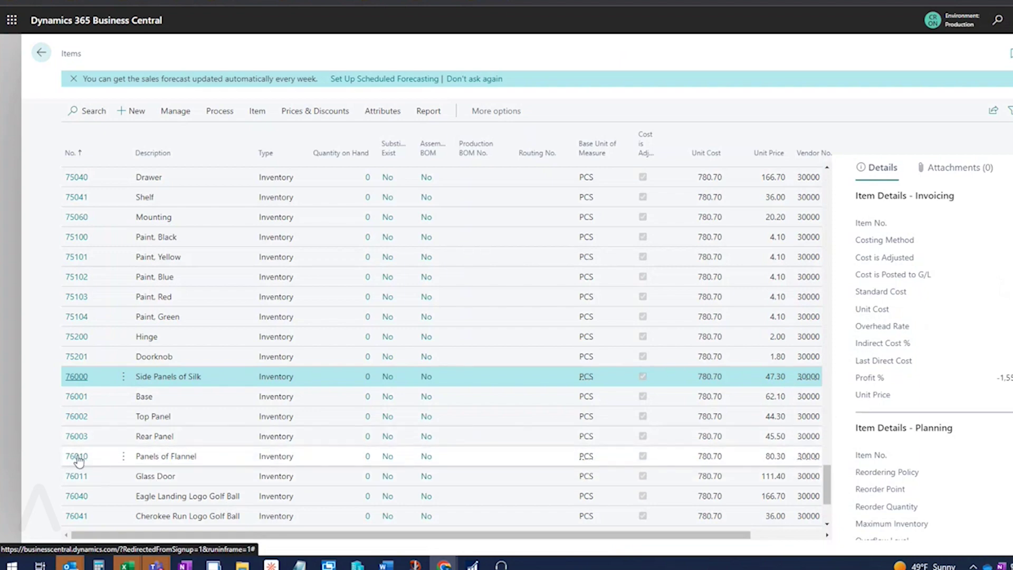
pyautogui.click(77, 457)
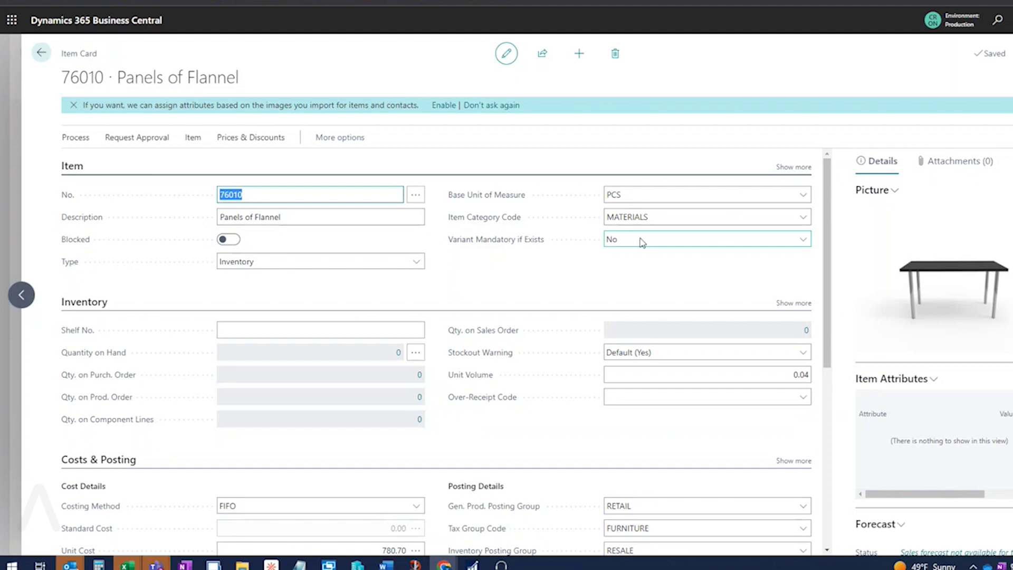
pyautogui.click(643, 242)
pyautogui.click(620, 251)
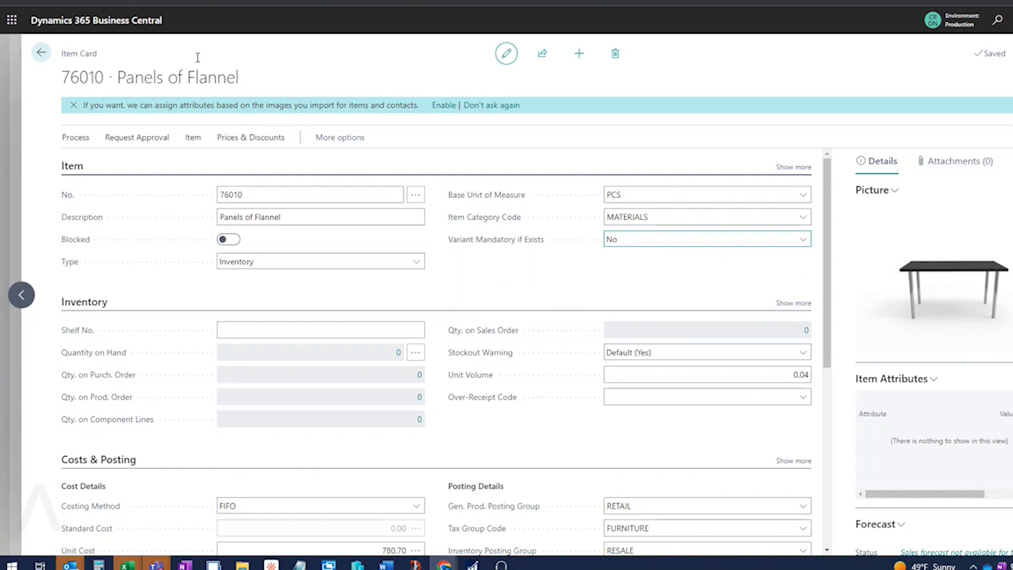
pyautogui.click(41, 53)
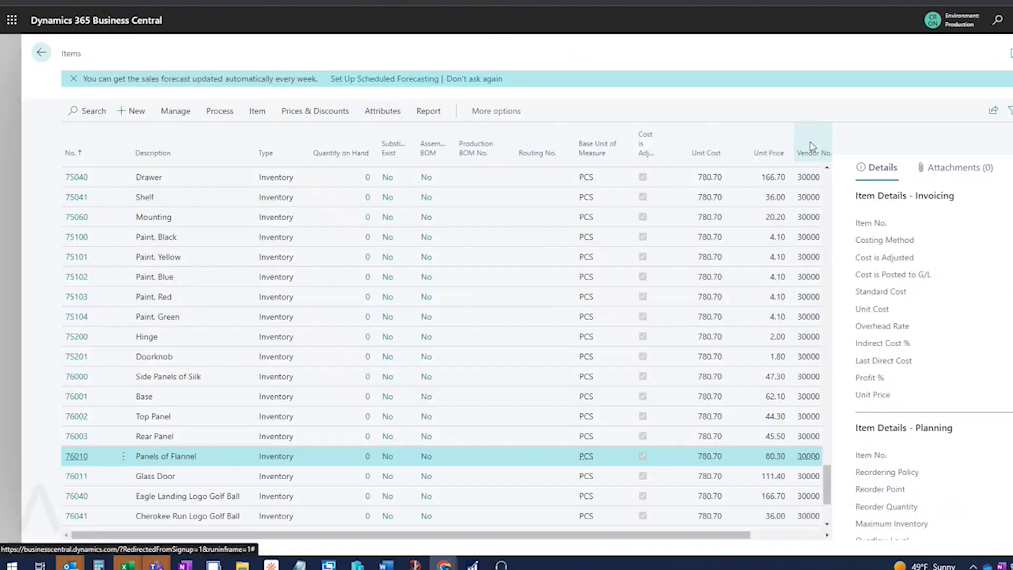
# - Search 'sales orders' and open order S-ORD101026 for Trey Research from the Sales Orders list
pyautogui.hotkey('alt', 'q')
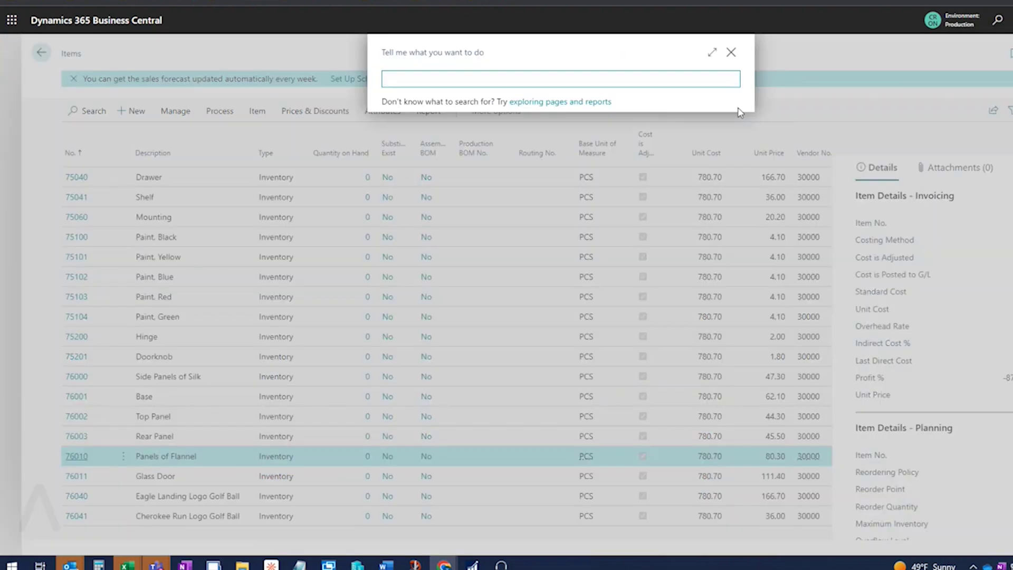
pyautogui.write('sales orders')
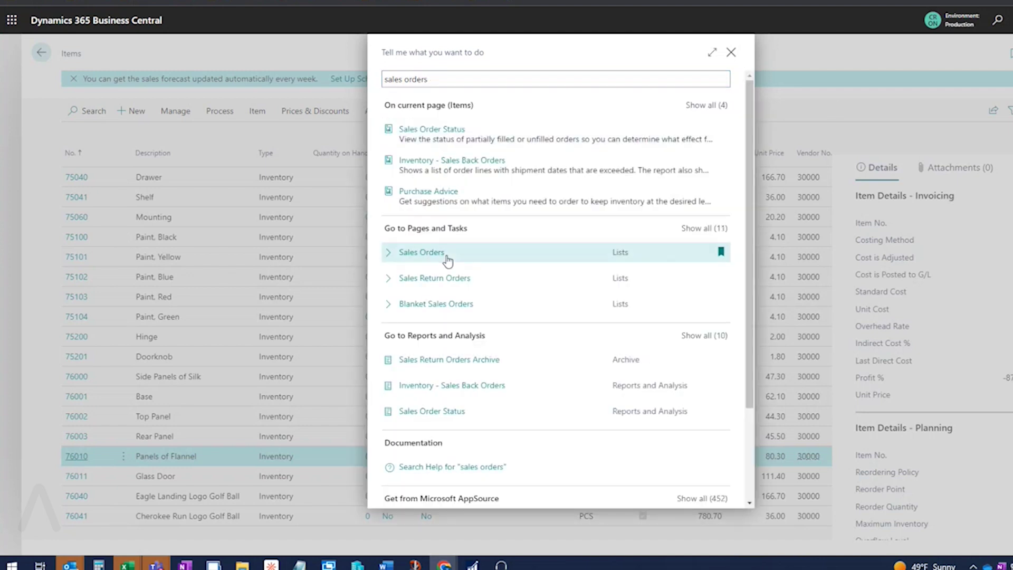
pyautogui.click(446, 255)
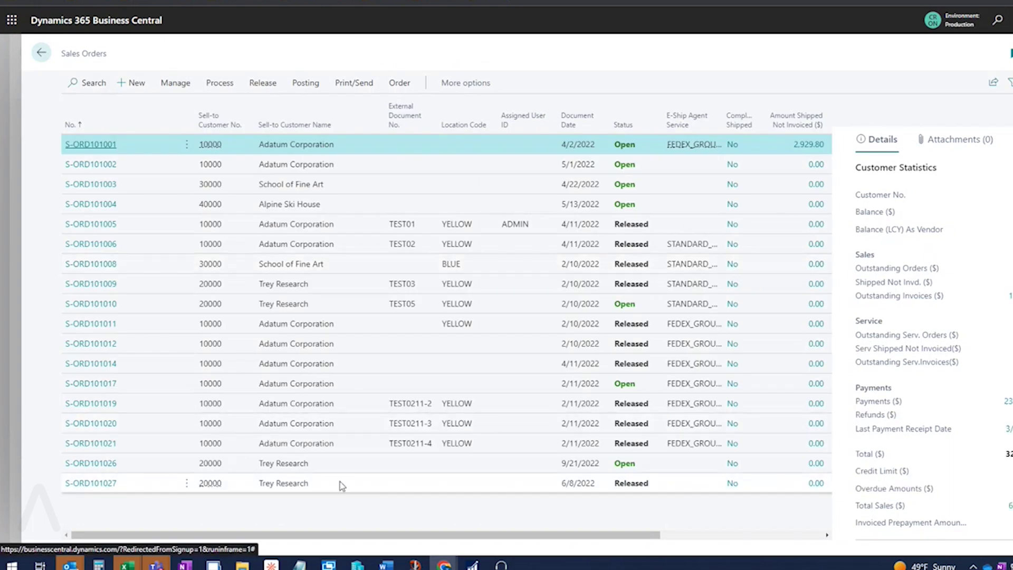
pyautogui.click(111, 467)
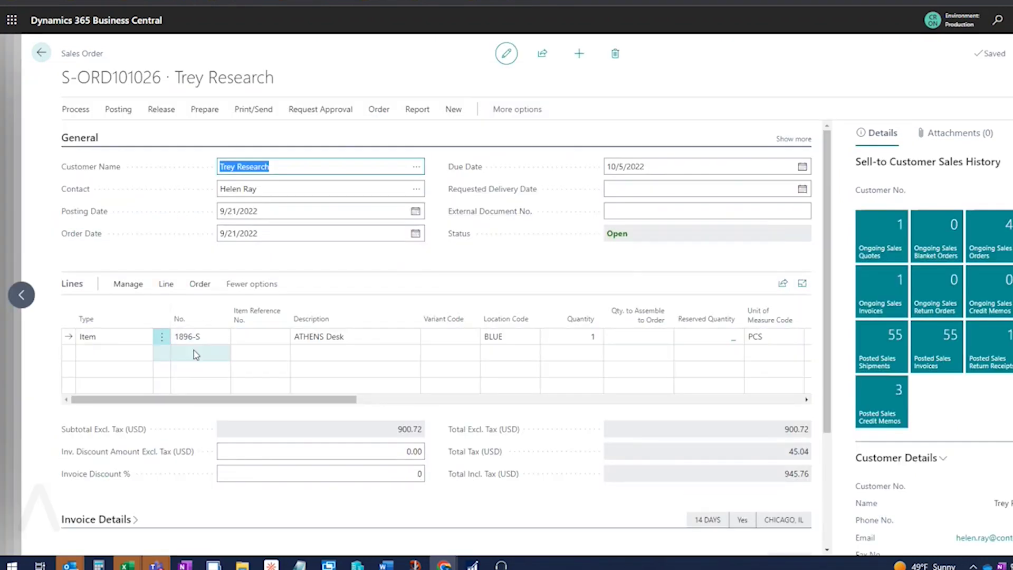
# - Add a line for item 76000 with variant PURPLE and quantity 1
pyautogui.click(193, 351)
pyautogui.write('76000')
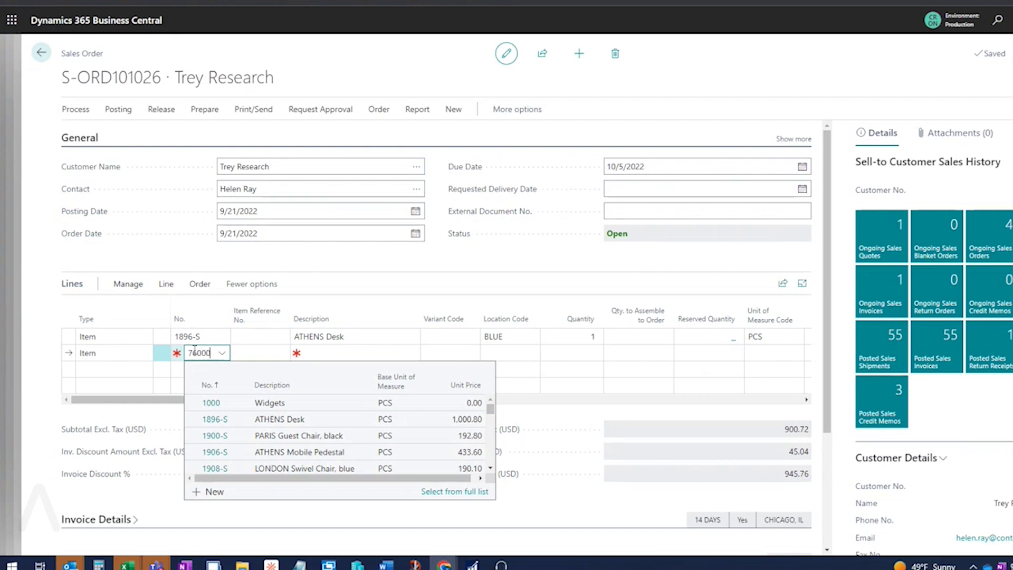
pyautogui.press('Tab')
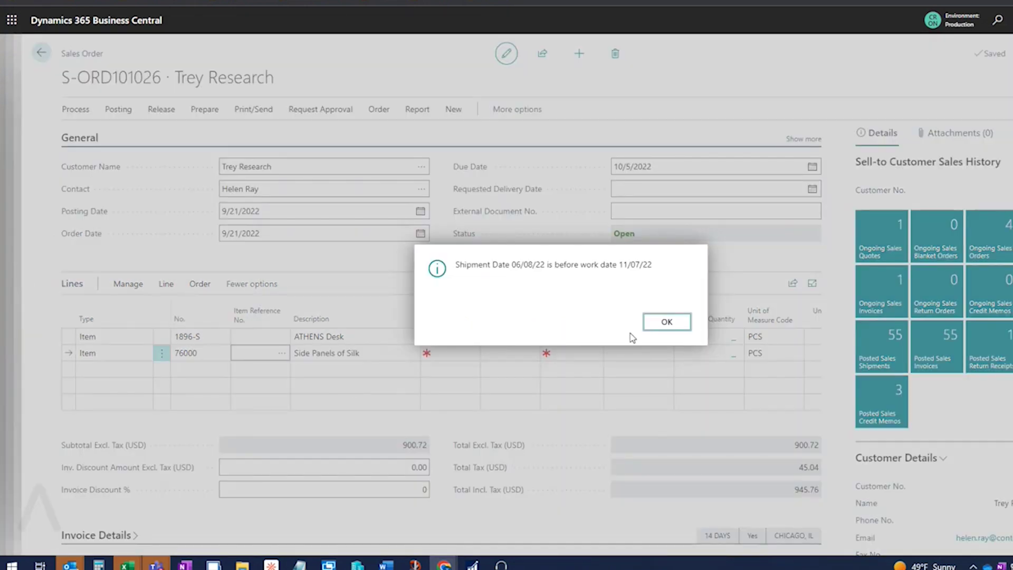
pyautogui.click(660, 323)
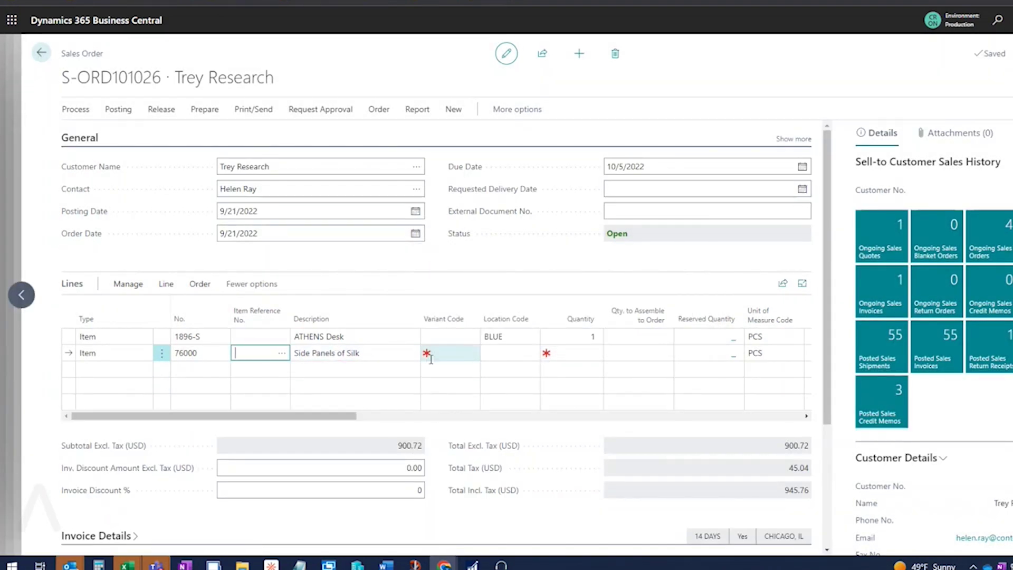
pyautogui.click(429, 356)
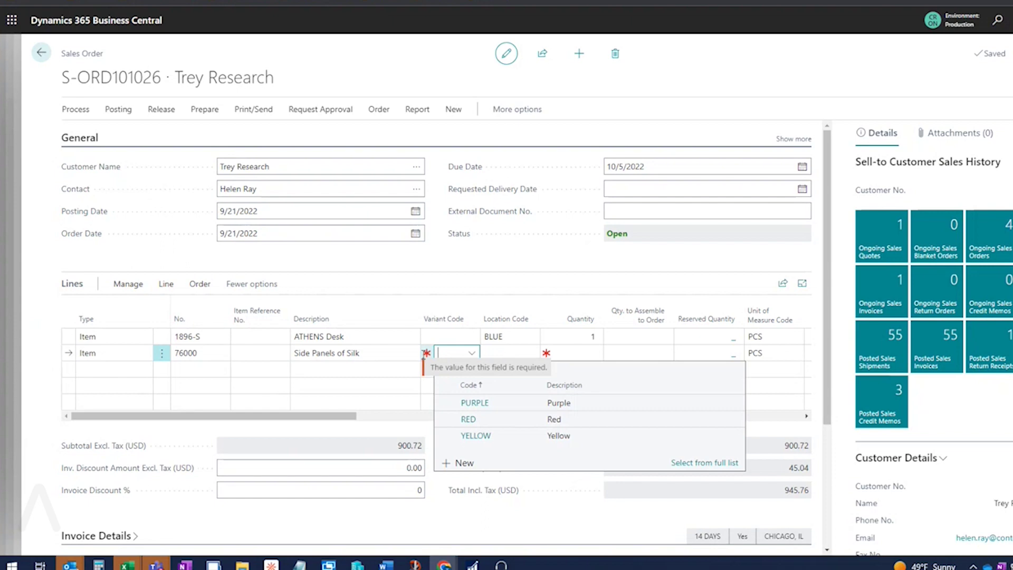
pyautogui.click(516, 403)
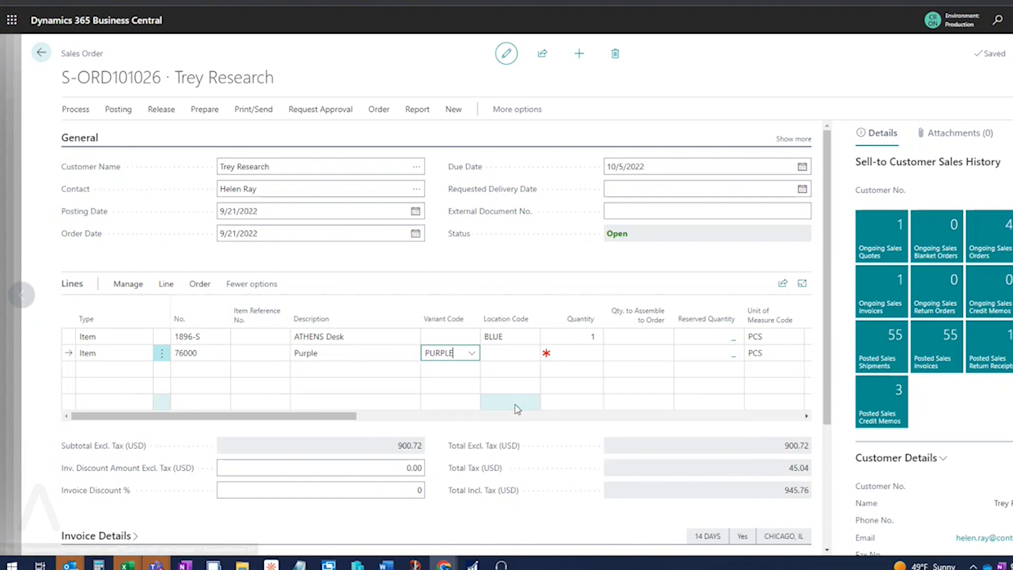
pyautogui.click(521, 354)
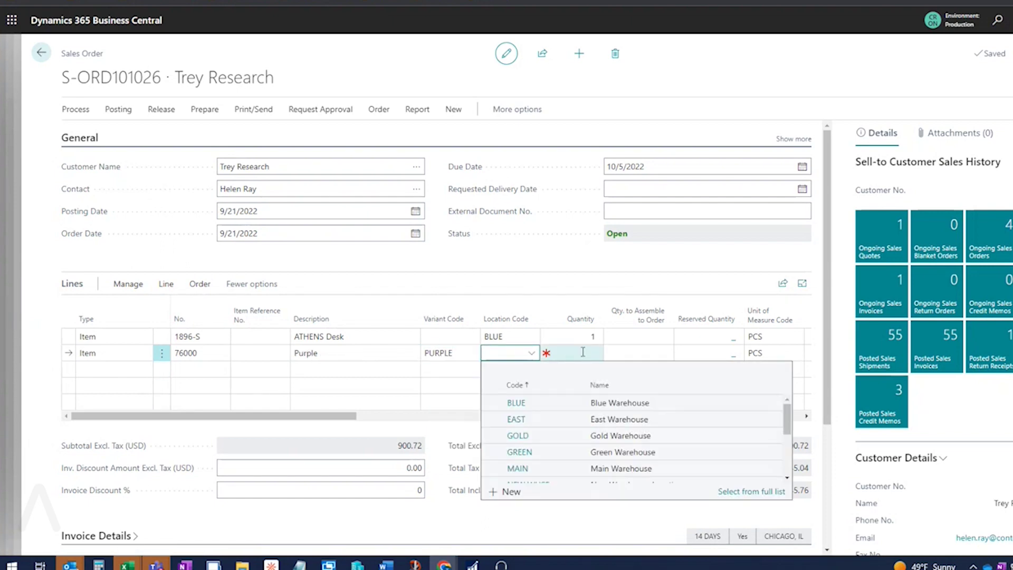
pyautogui.click(584, 352)
pyautogui.write('1')
pyautogui.press('Tab')
# - Add a line for item 76010 Panels of Flannel with quantity 1
pyautogui.click(140, 373)
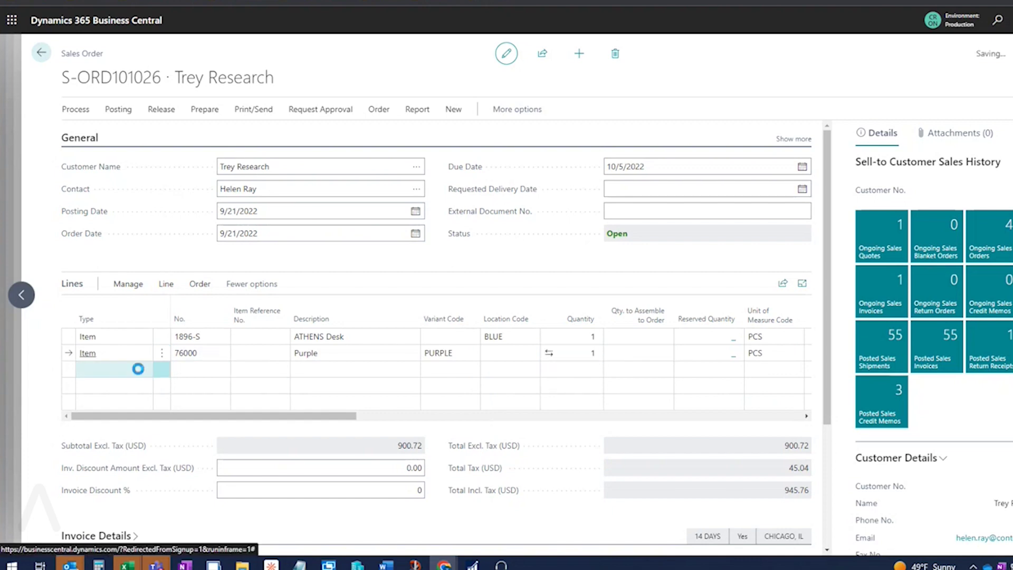
pyautogui.click(206, 397)
pyautogui.write('76')
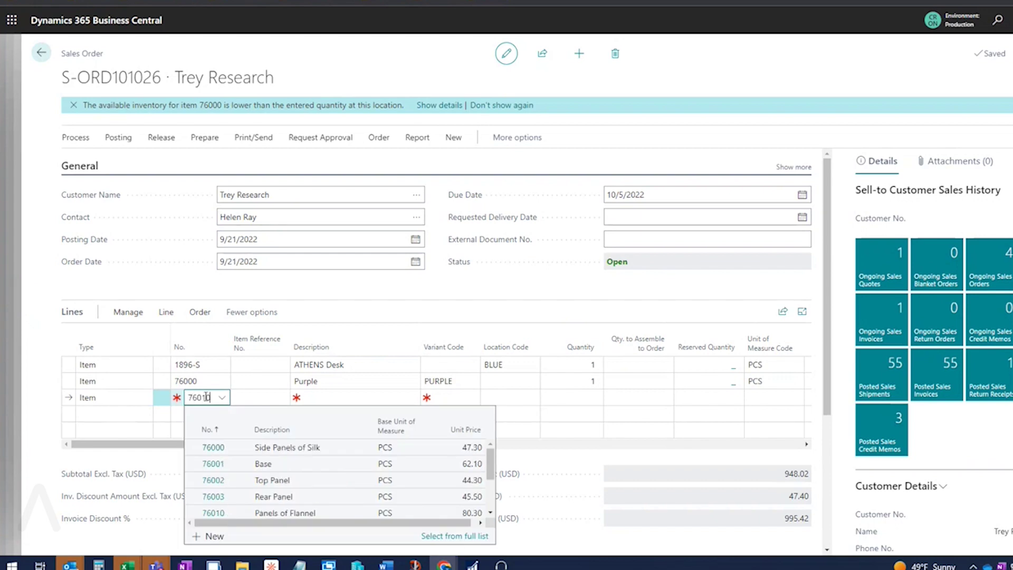
pyautogui.write('010')
pyautogui.press('Tab')
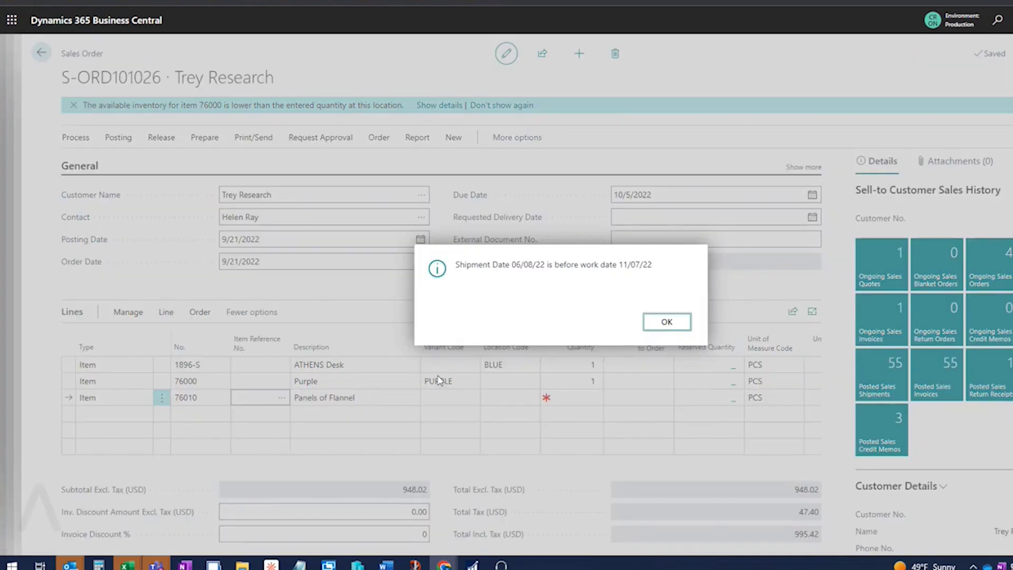
pyautogui.click(664, 323)
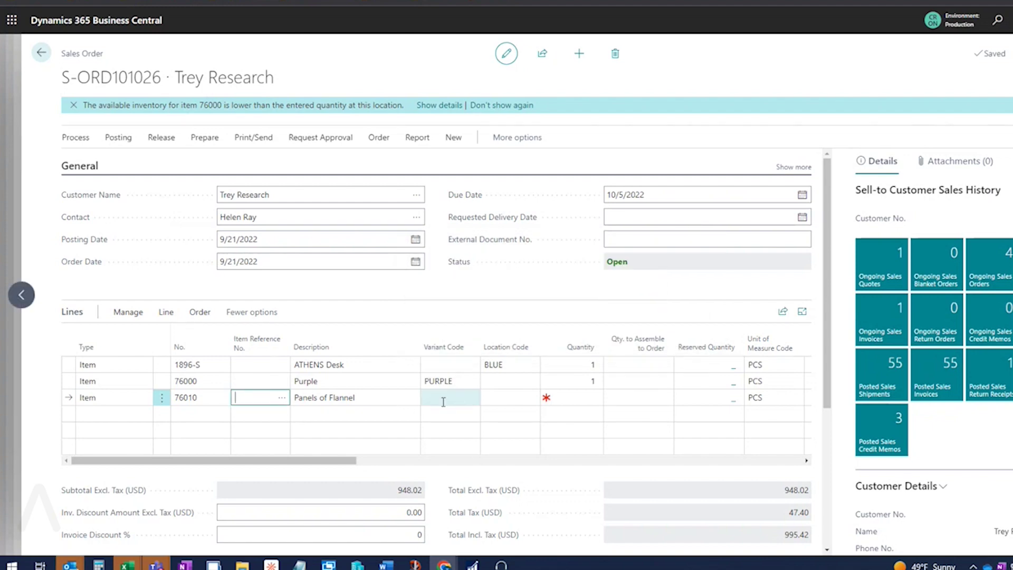
pyautogui.click(484, 396)
pyautogui.click(437, 397)
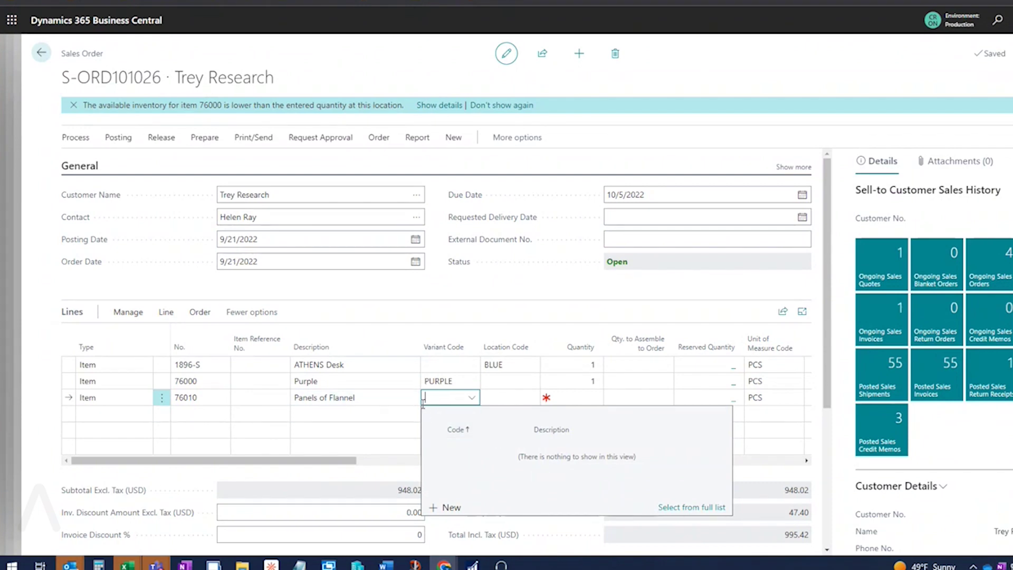
pyautogui.click(567, 396)
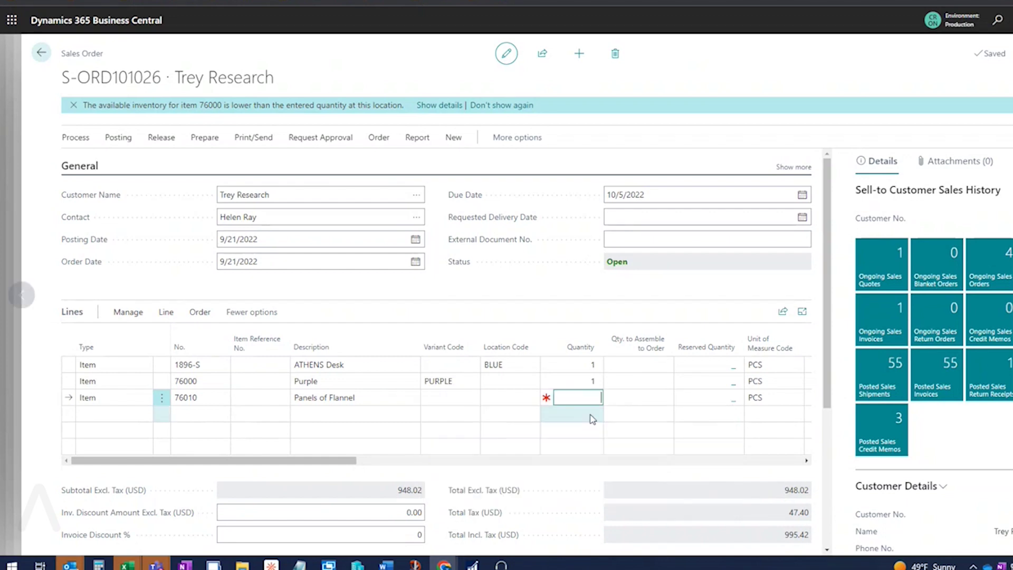
pyautogui.write('1')
pyautogui.press('Tab')
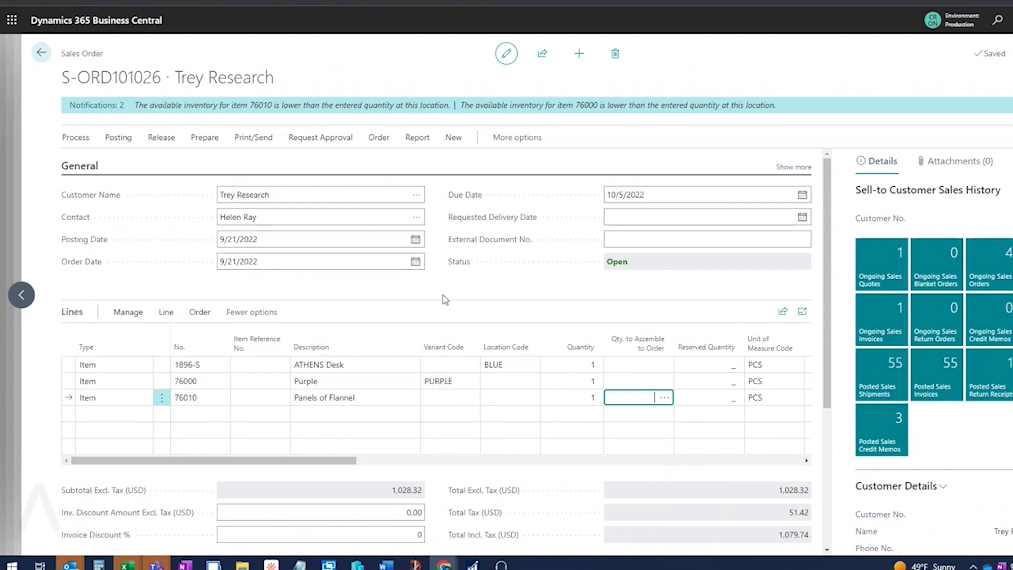
# - Clear the PURPLE variant code from the 76000 line
pyautogui.click(457, 385)
pyautogui.press('BackSpace')
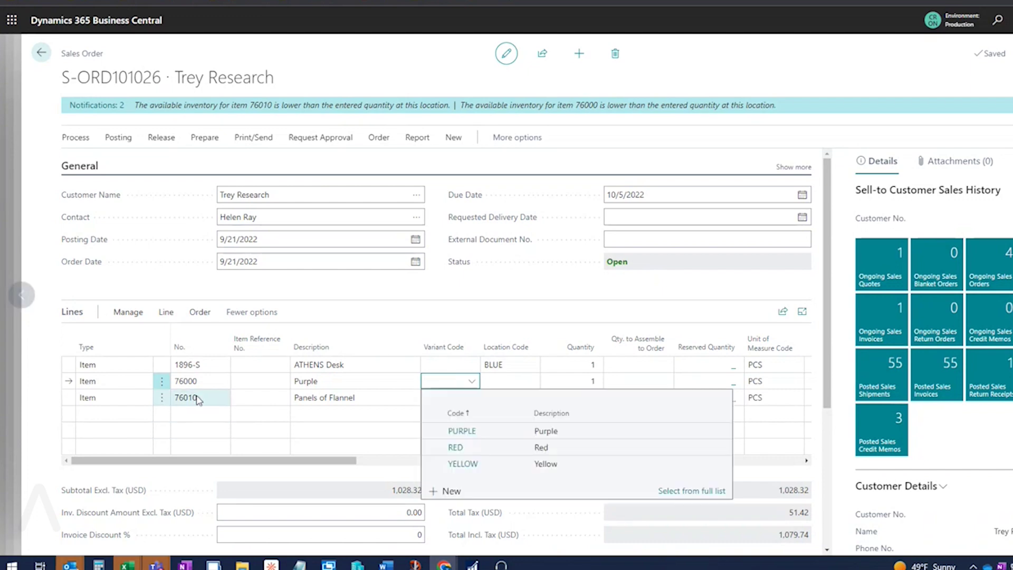
pyautogui.click(190, 399)
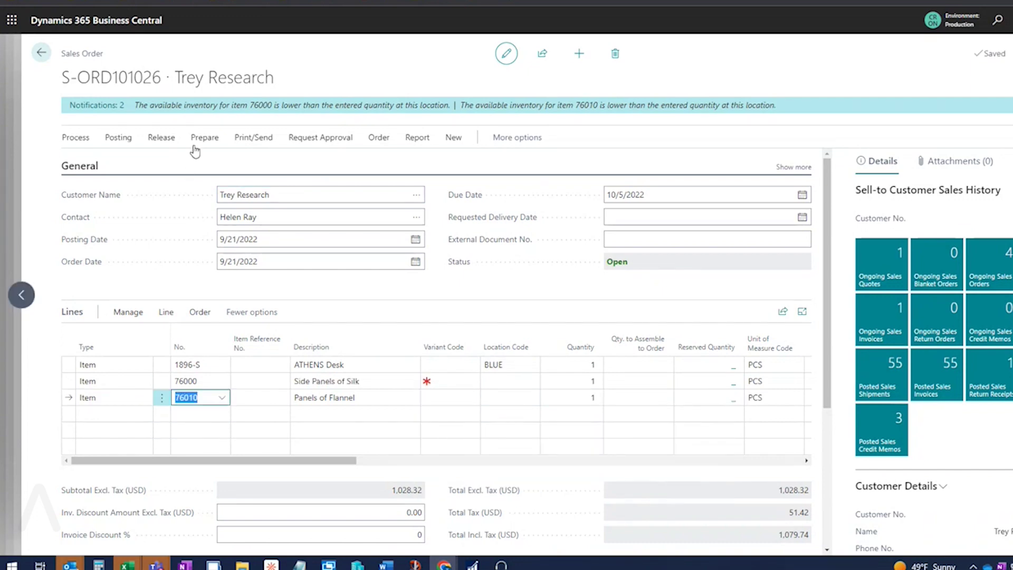
# - Post the order as Ship and Invoice and review the missing Variant Code error
pyautogui.click(117, 139)
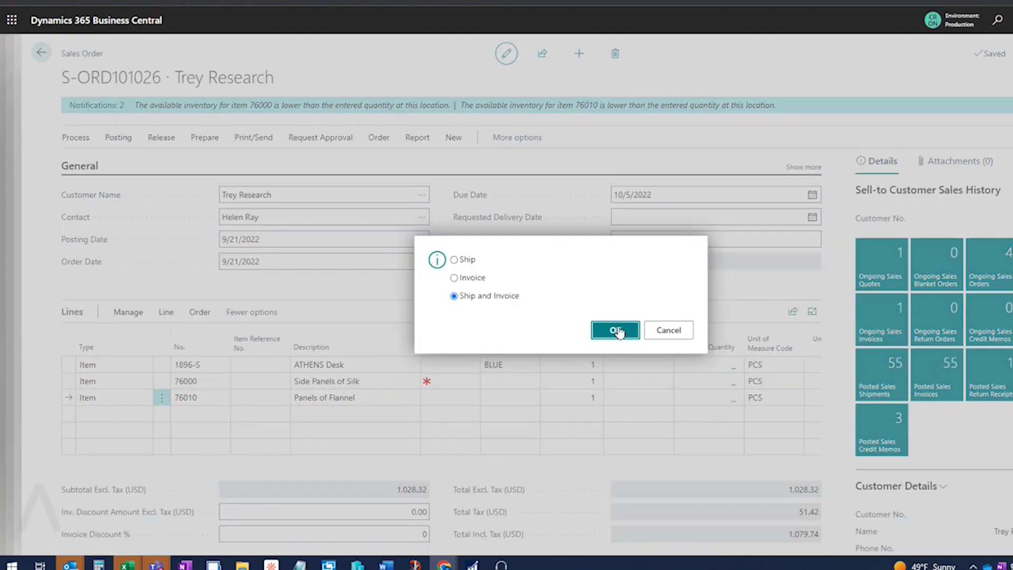
pyautogui.click(617, 330)
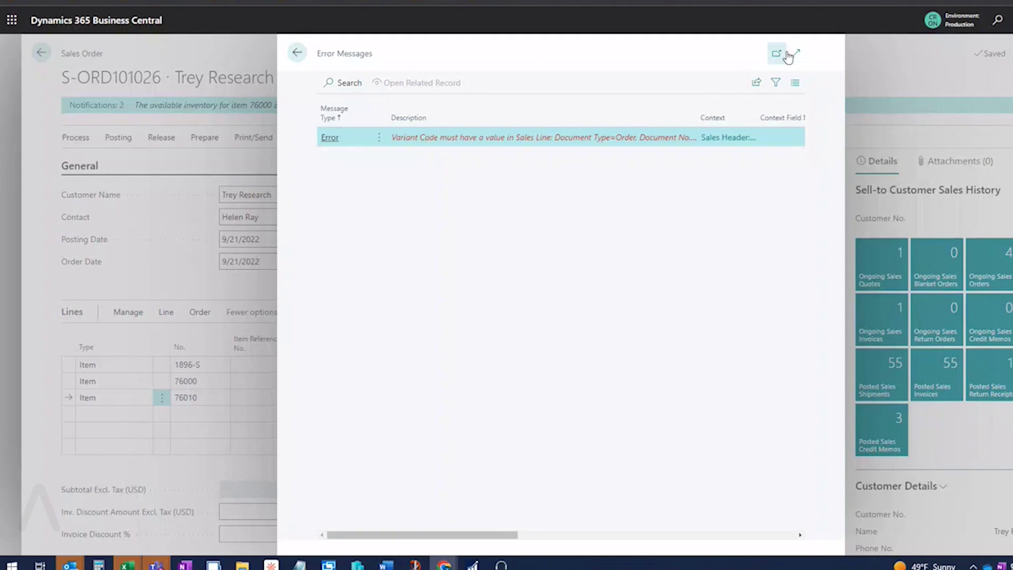
pyautogui.click(777, 53)
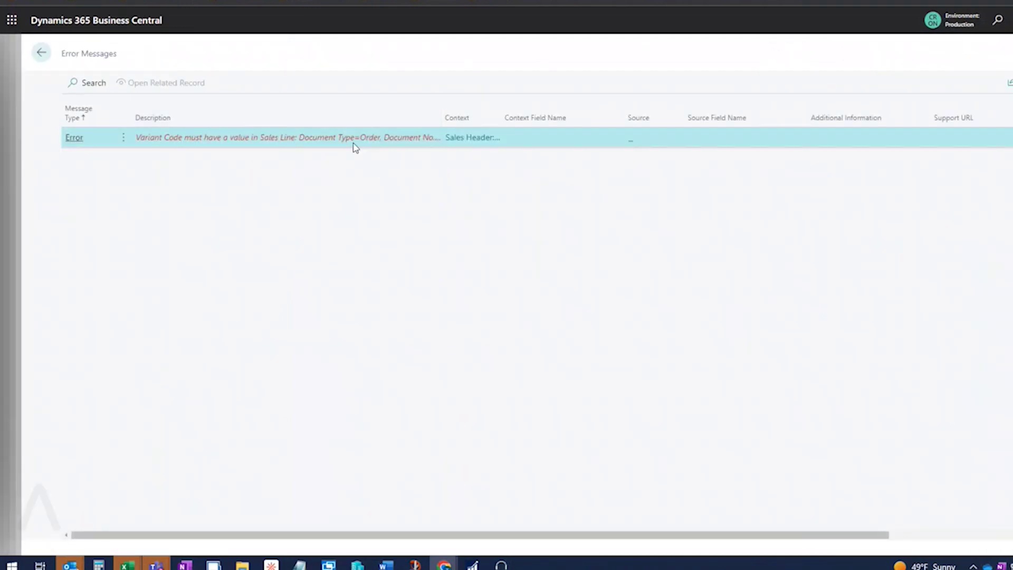
pyautogui.press('Escape')
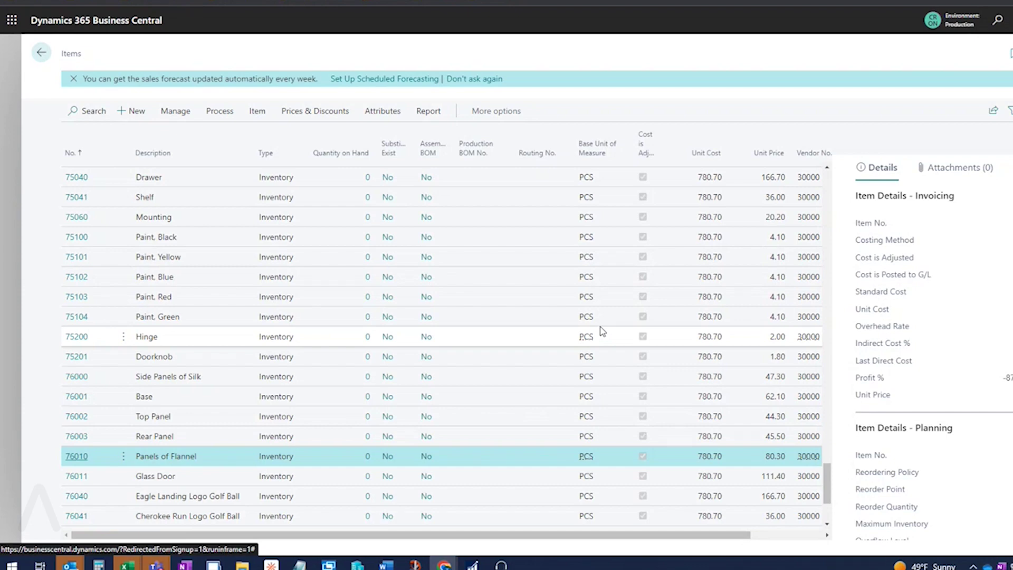
# - Go back from the Items list to the CRONUS USA home Role Center
pyautogui.click(42, 52)
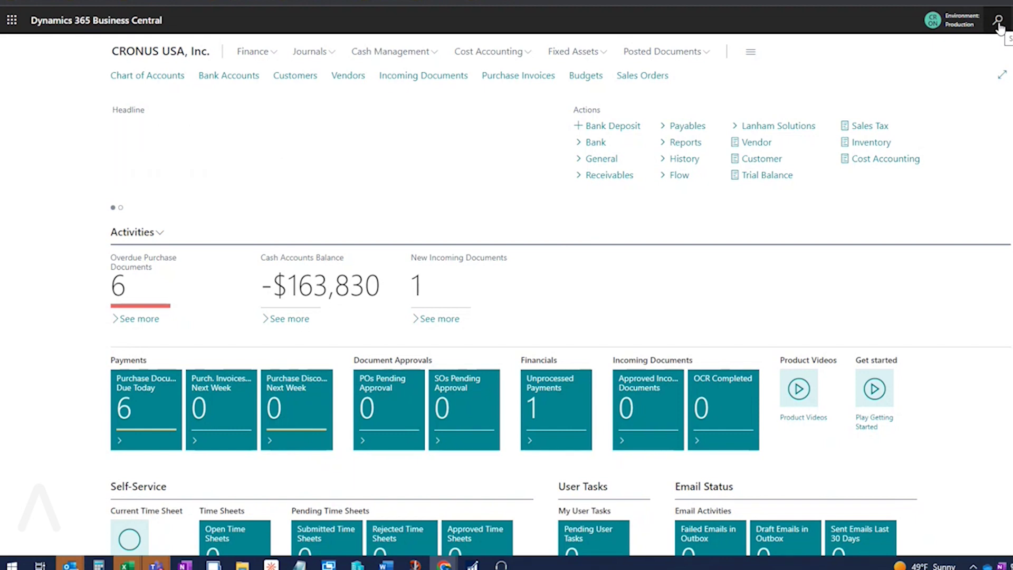
# - Search 'purchase orders' and open order 106025 from First Up Consultants
pyautogui.click(999, 22)
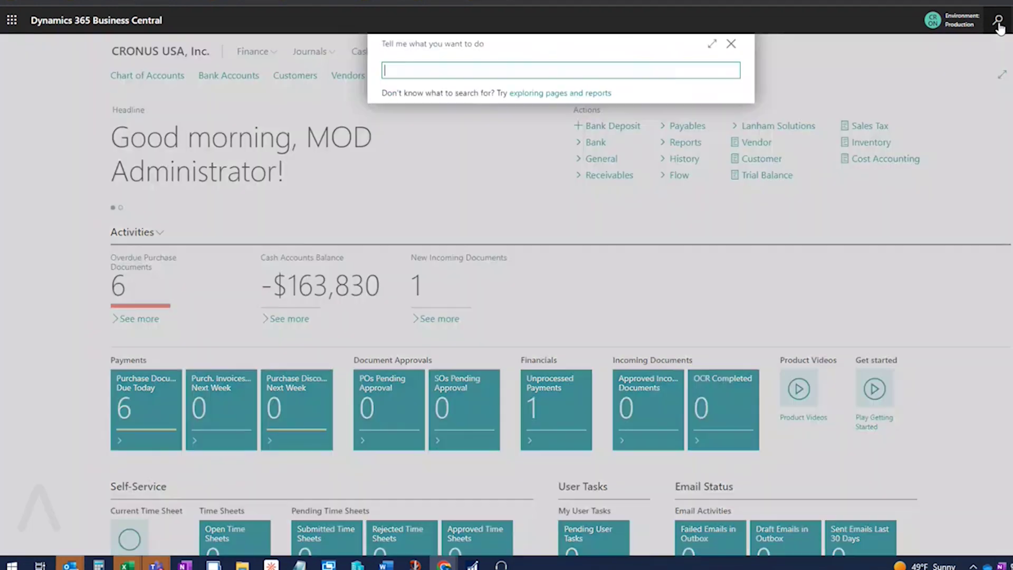
pyautogui.write('purchase orders')
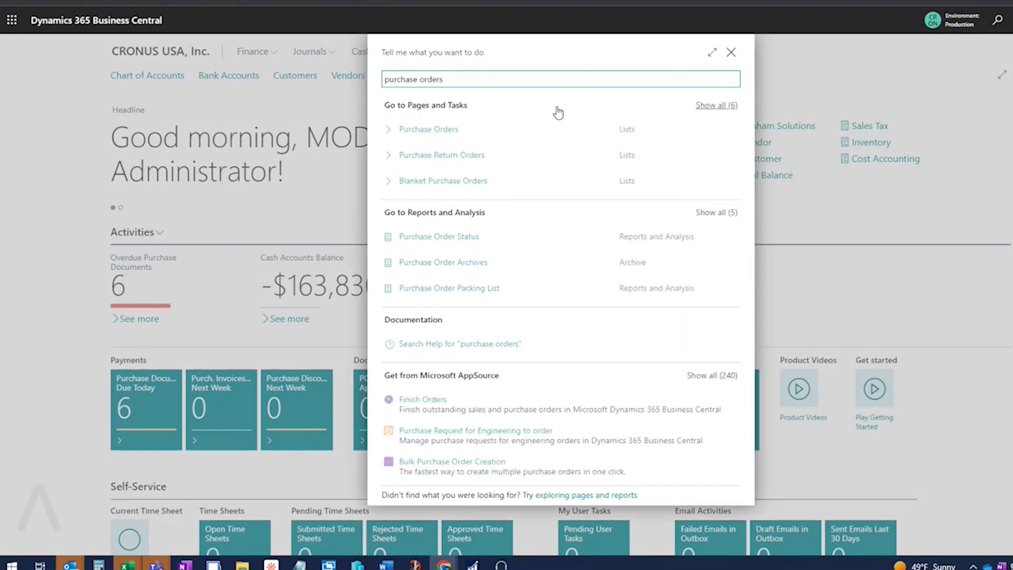
pyautogui.press('Return')
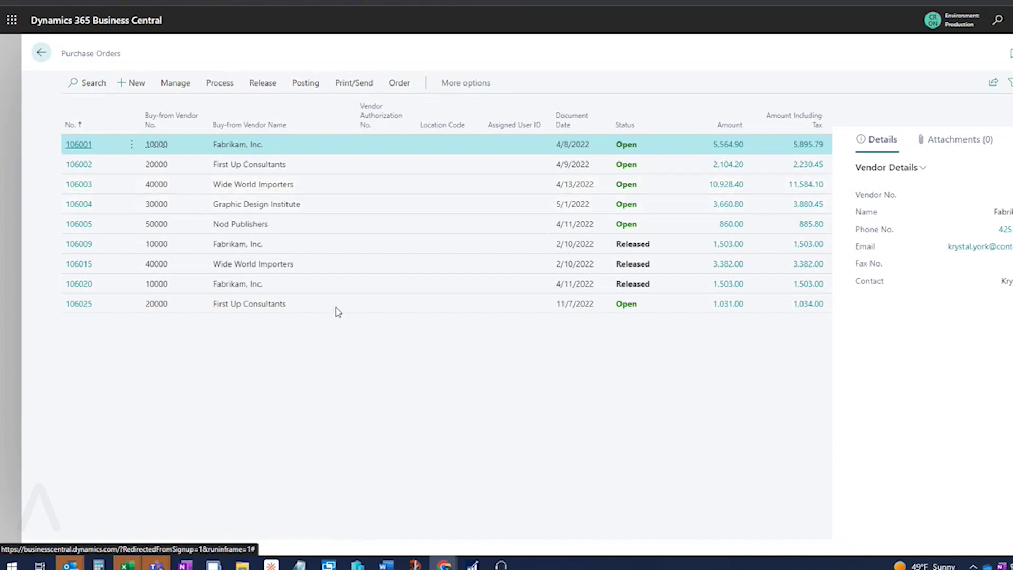
pyautogui.click(82, 310)
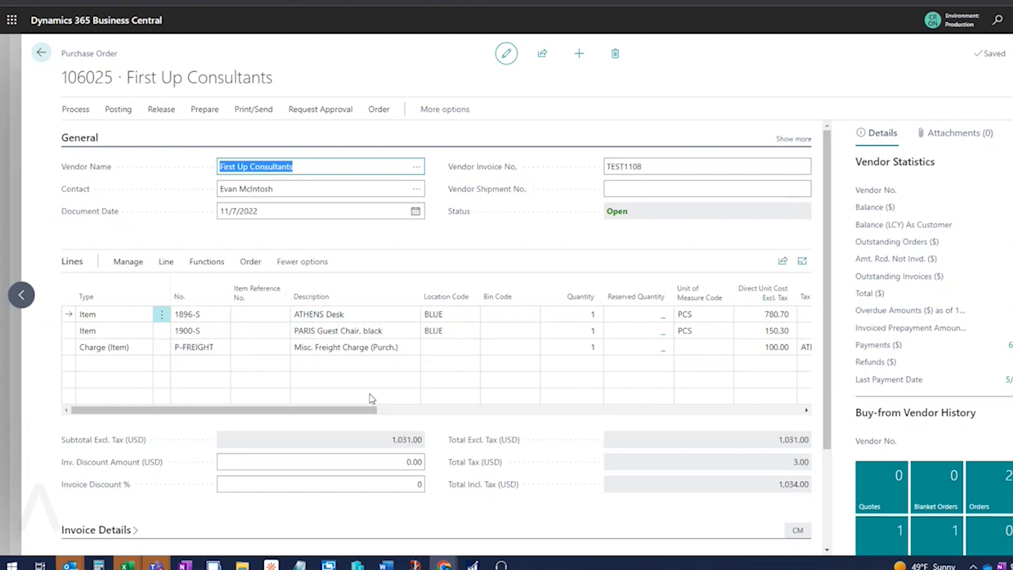
pyautogui.click(166, 263)
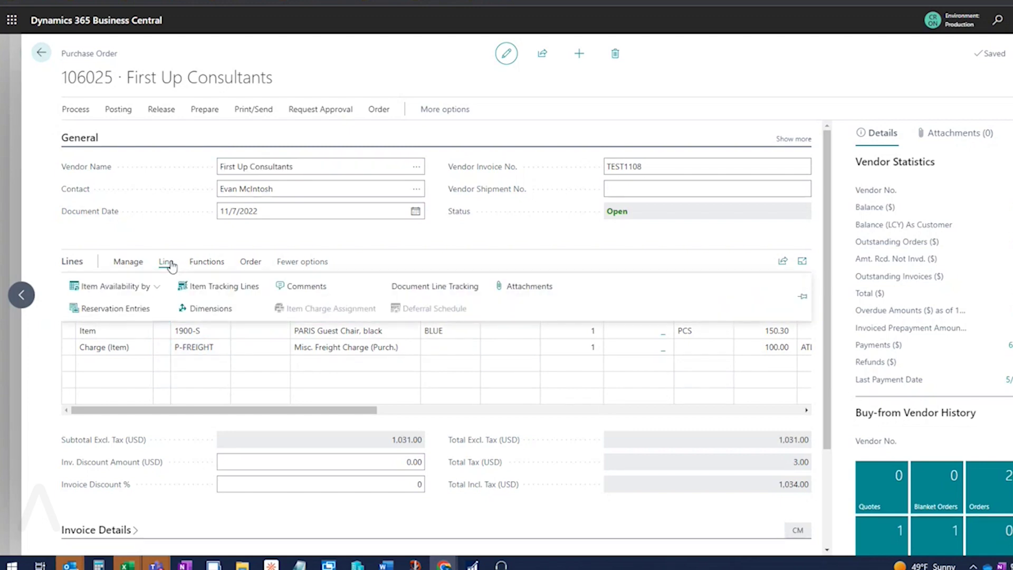
pyautogui.click(281, 353)
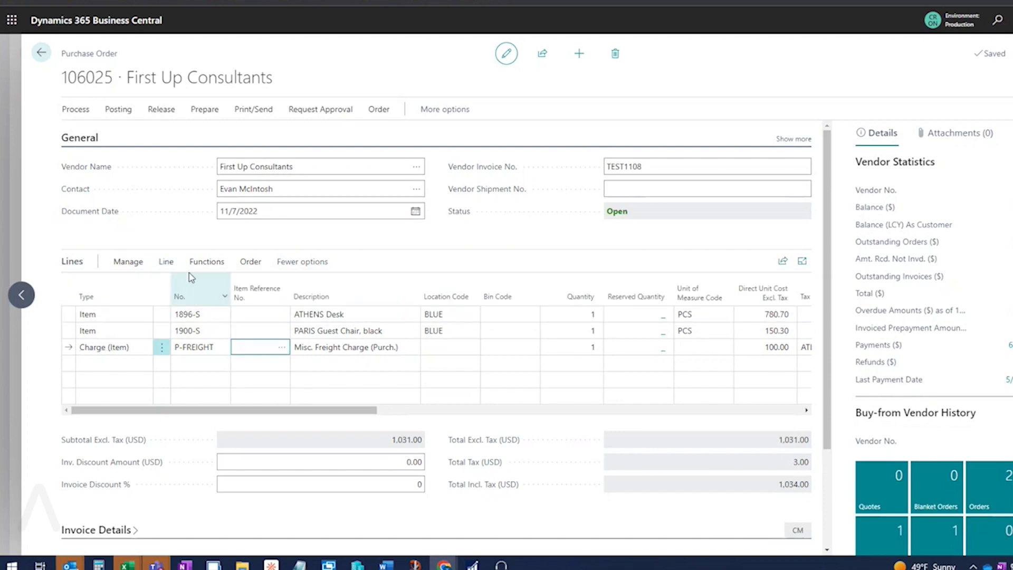
pyautogui.click(167, 263)
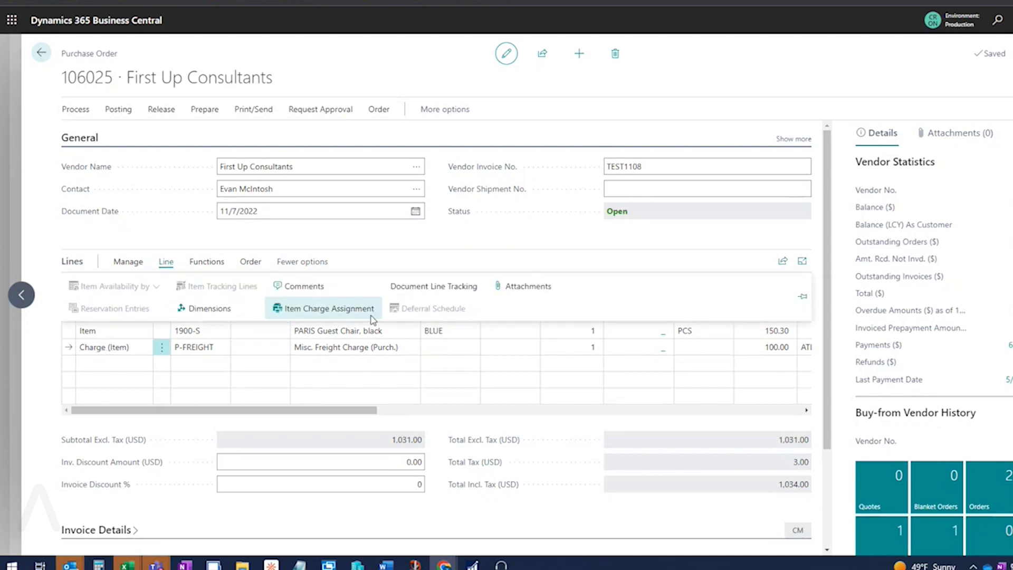
pyautogui.click(329, 309)
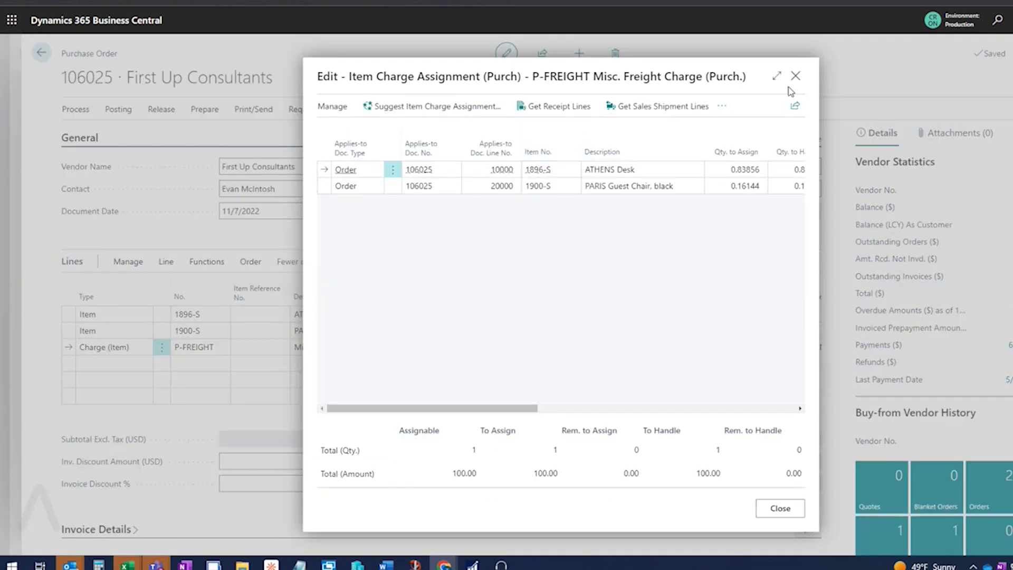
pyautogui.click(776, 76)
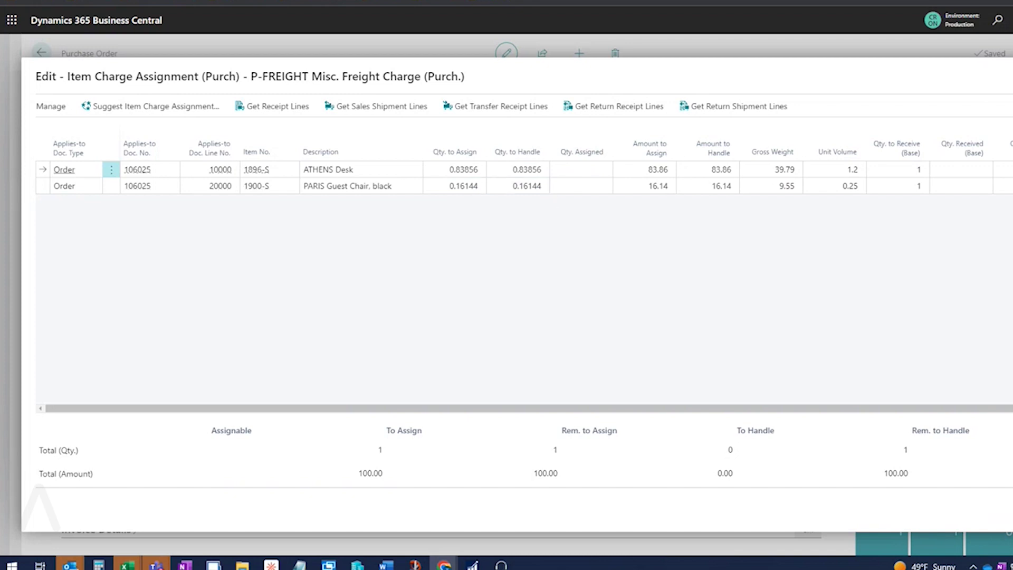
pyautogui.press('Escape')
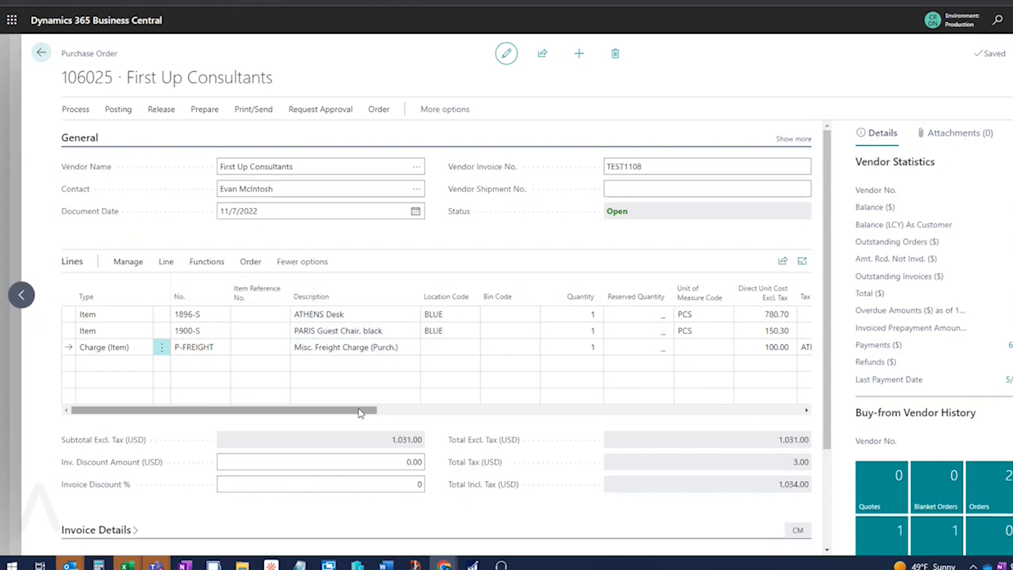
# - Clear the PARIS Guest Chair line's quantity to receive on the order
pyautogui.moveTo(362, 410); pyautogui.dragTo(523, 414)
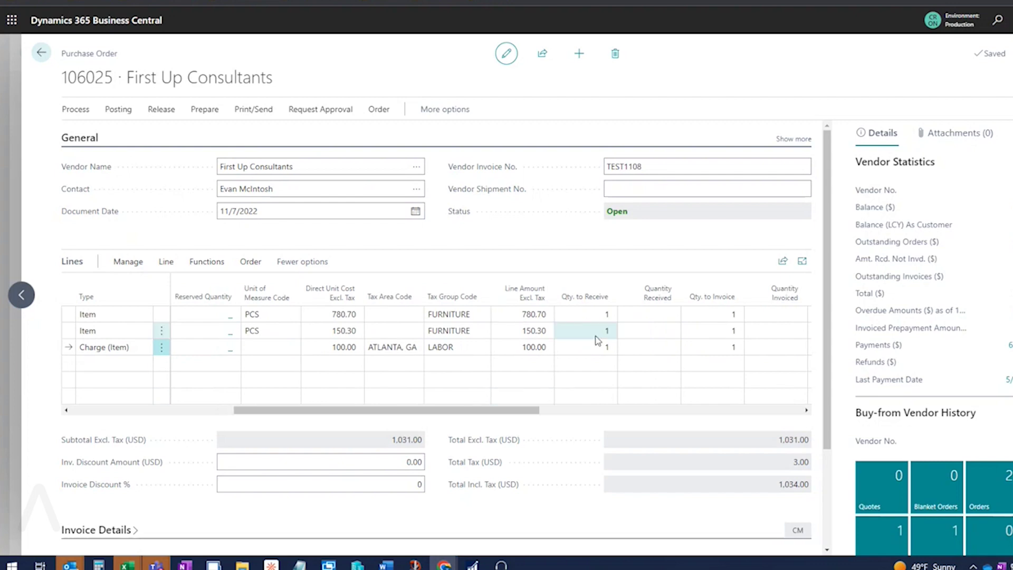
pyautogui.click(612, 332)
pyautogui.press('Delete')
pyautogui.click(715, 331)
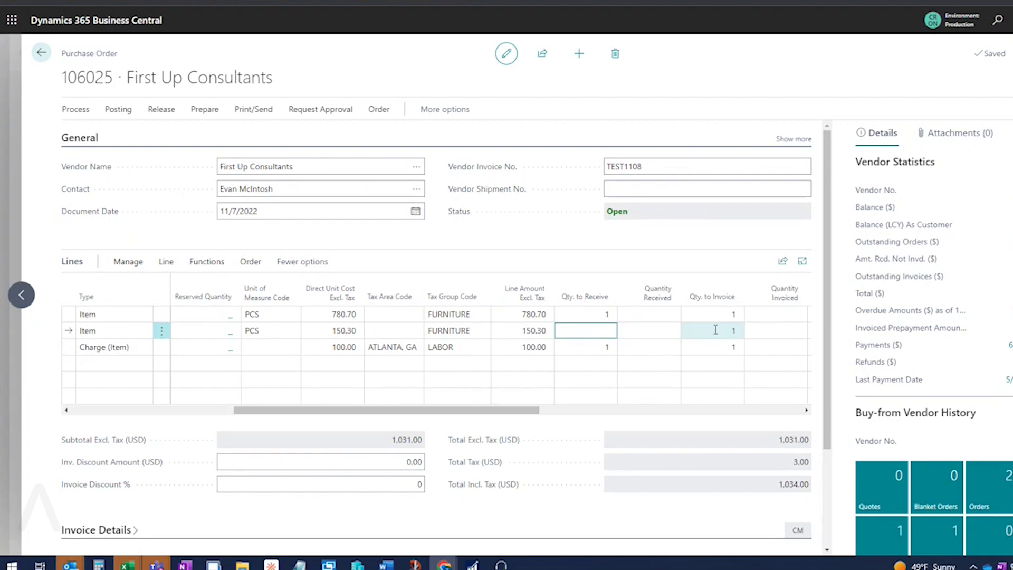
pyautogui.moveTo(421, 410); pyautogui.dragTo(258, 411)
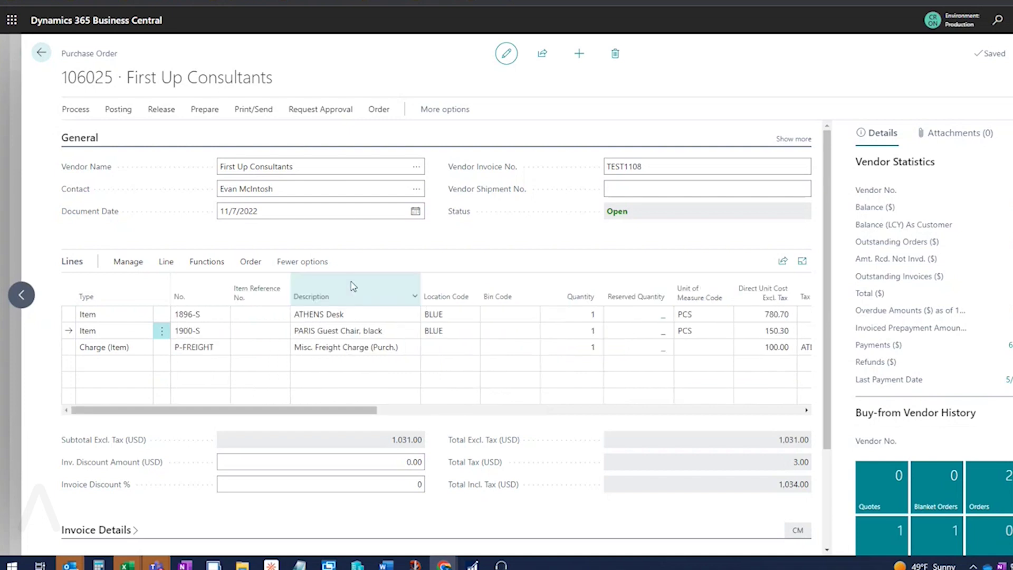
# - In the freight item charge assignment, blank the PARIS chair's Qty. to Handle, leaving ATHENS Desk at 0.83856
pyautogui.click(210, 346)
pyautogui.click(166, 268)
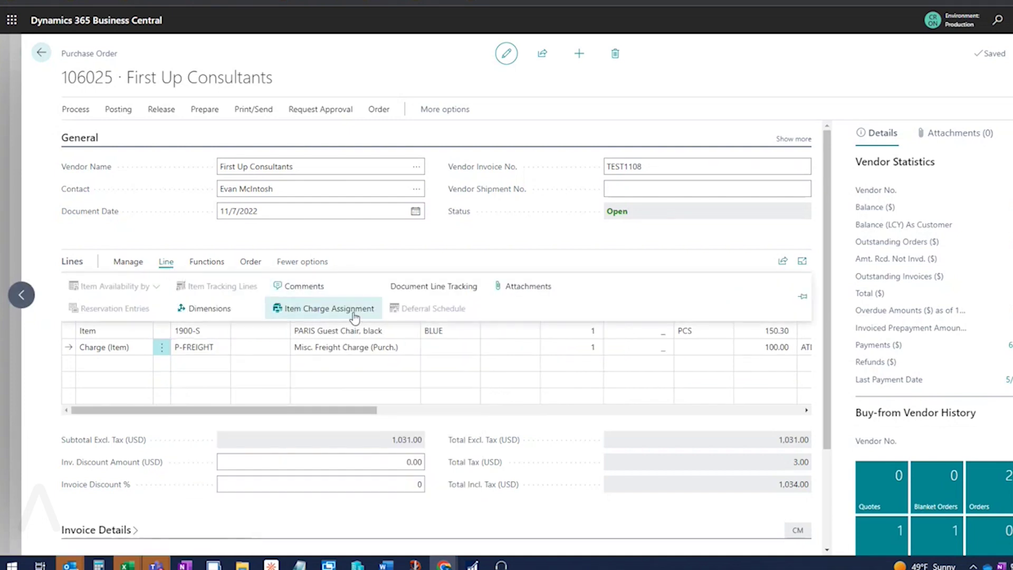
pyautogui.click(285, 306)
pyautogui.click(532, 192)
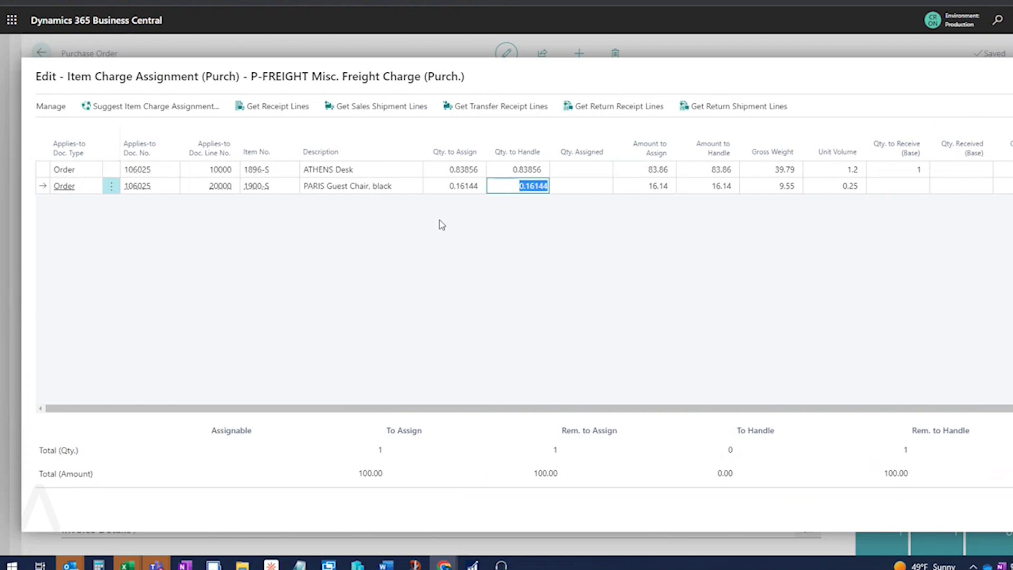
pyautogui.press('BackSpace')
pyautogui.press('Tab')
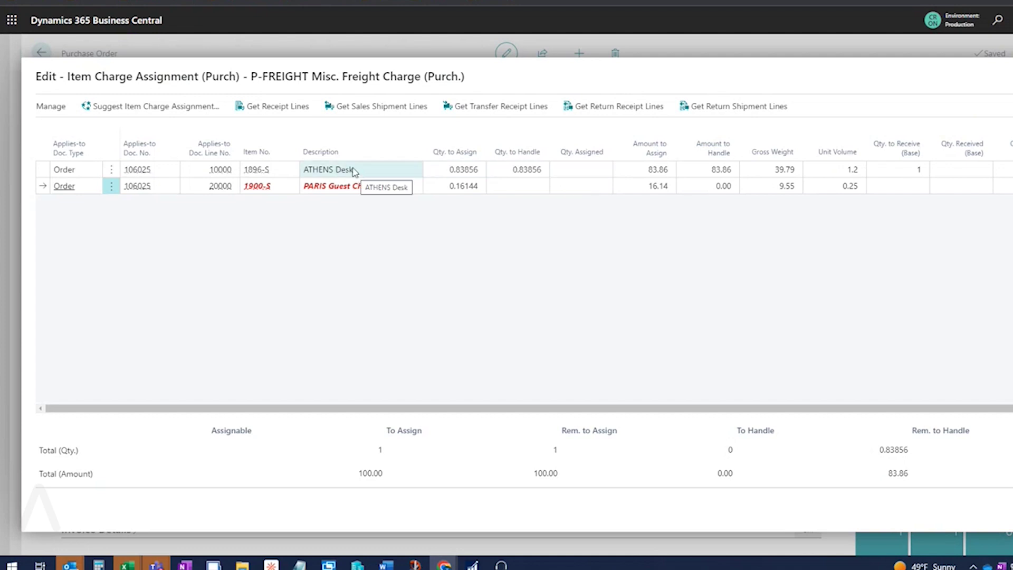
pyautogui.click(514, 174)
pyautogui.hotkey('ctrl', 'c')
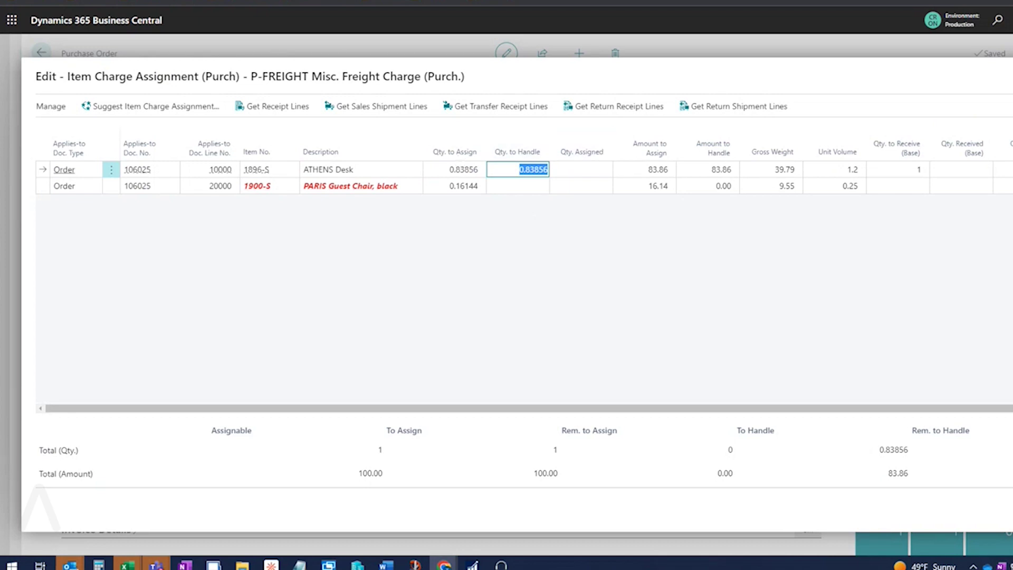
pyautogui.press('Escape')
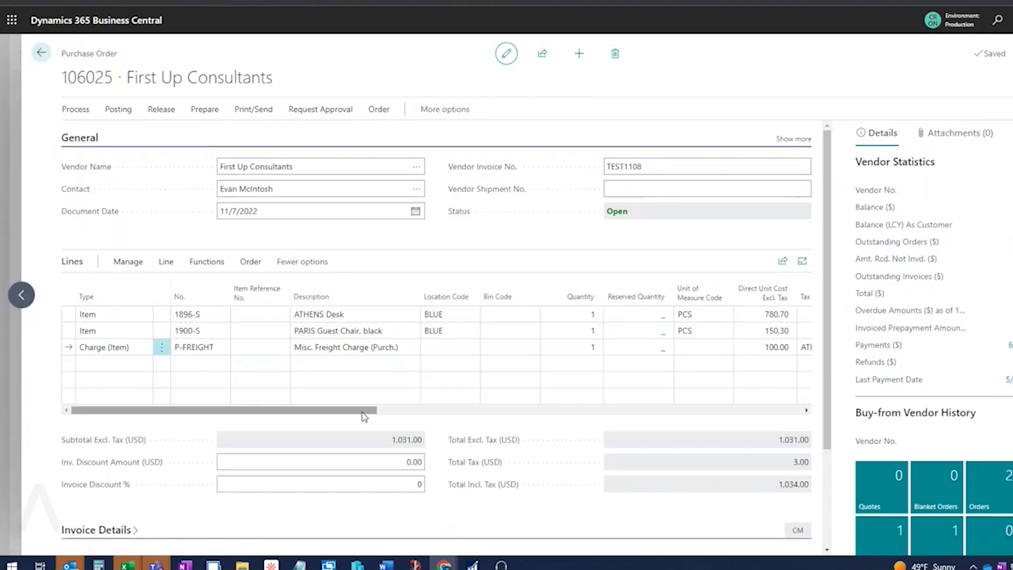
# - Recheck the freight charge's item assignment and close it again
pyautogui.moveTo(364, 416); pyautogui.dragTo(661, 414)
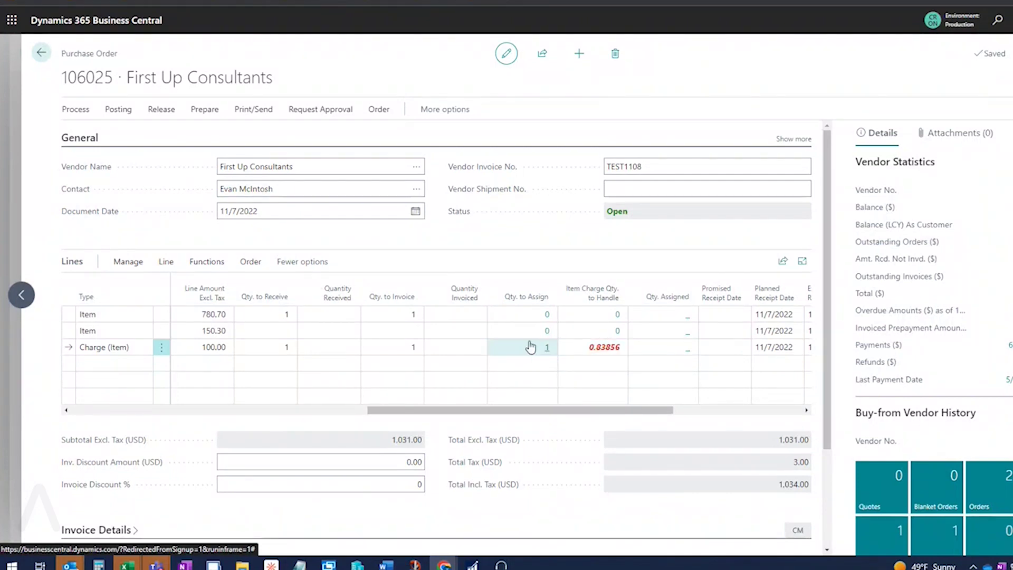
pyautogui.click(544, 347)
pyautogui.press('Escape')
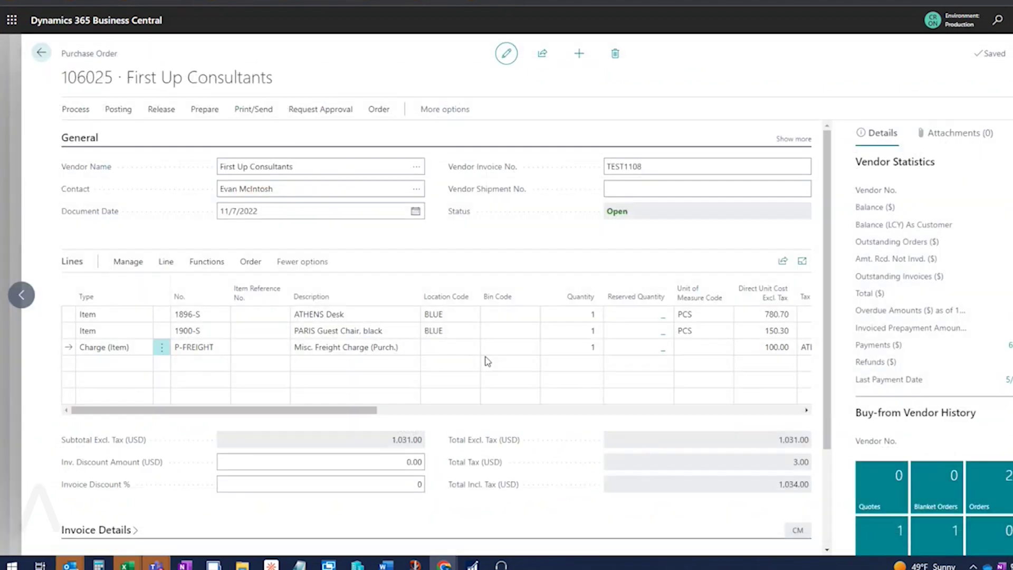
pyautogui.click(565, 410)
pyautogui.moveTo(566, 418); pyautogui.dragTo(594, 420)
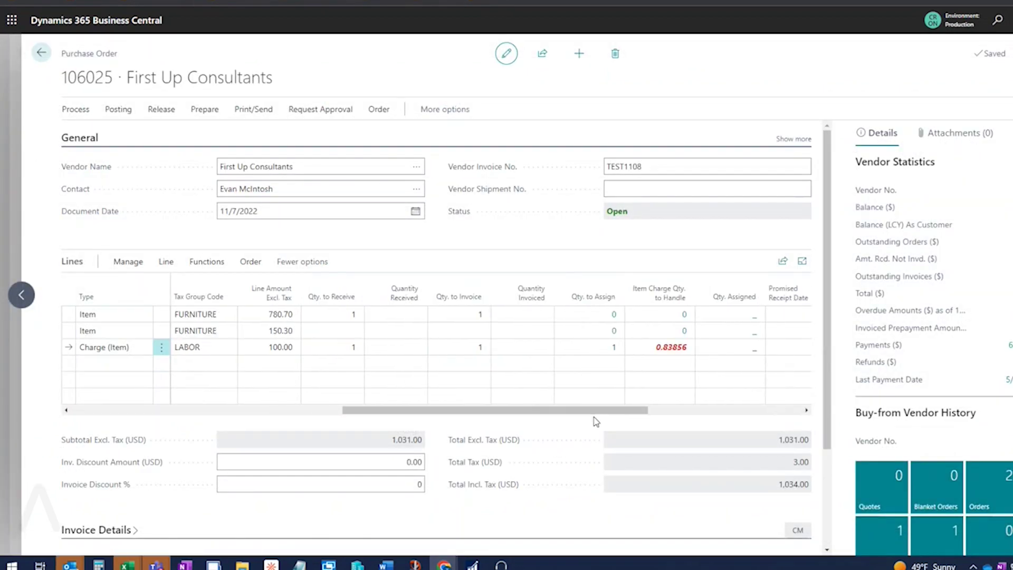
# - Set the P-FREIGHT line's Qty. to Receive and Qty. to Invoice to 0.83856
pyautogui.click(334, 346)
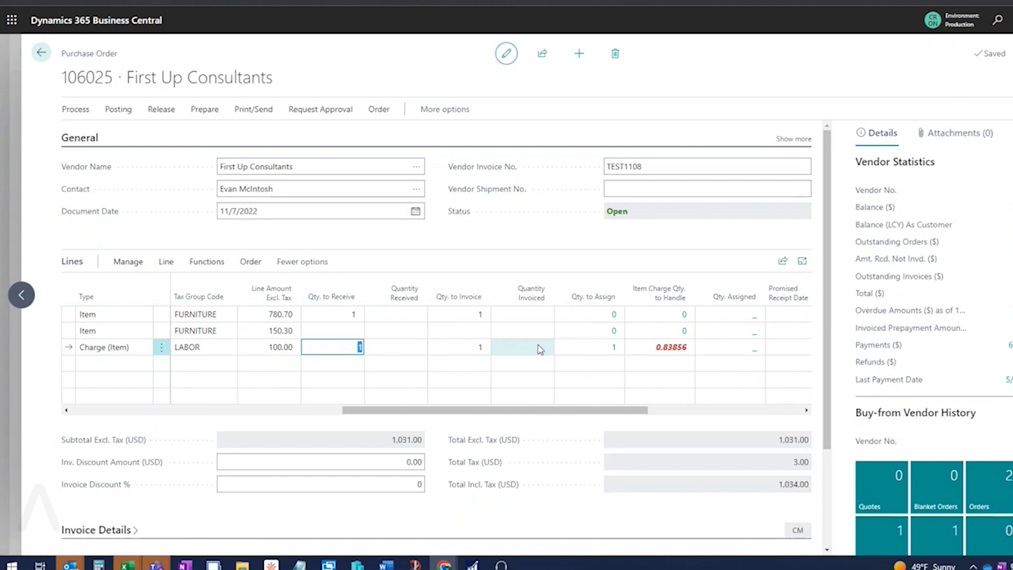
pyautogui.hotkey('ctrl', 'v')
pyautogui.press('Tab')
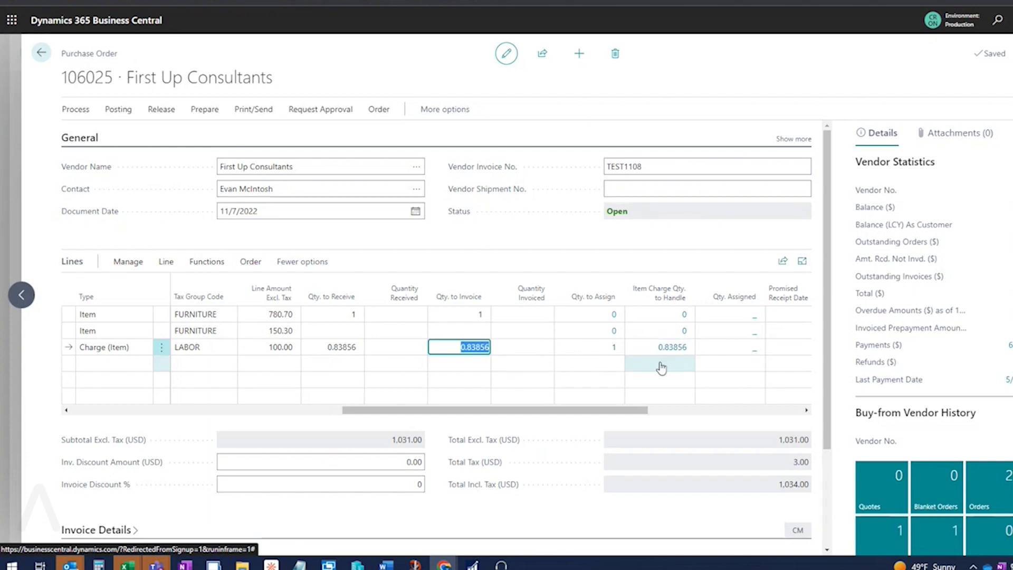
pyautogui.press('Tab')
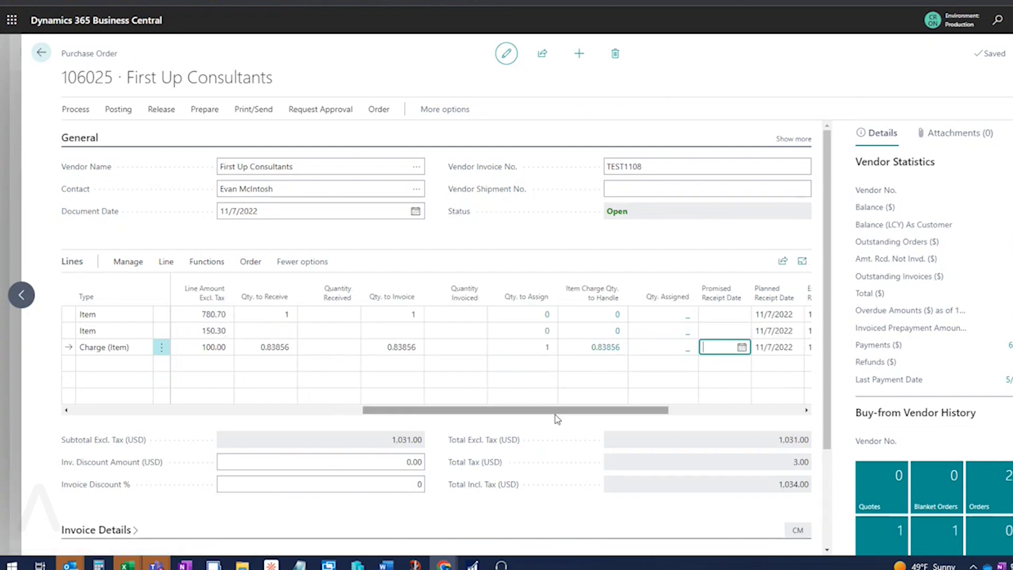
pyautogui.moveTo(558, 411); pyautogui.dragTo(448, 412)
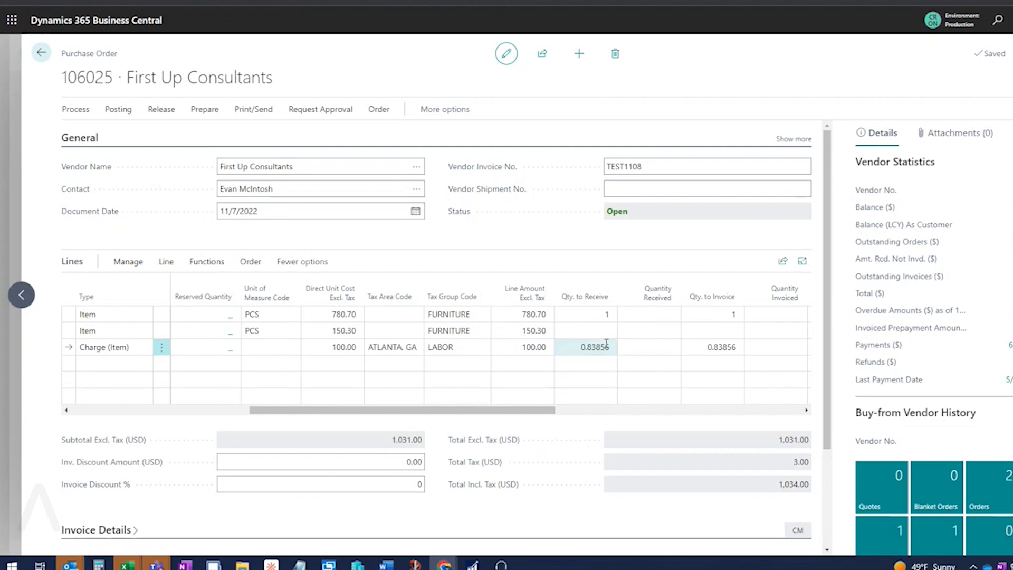
# - Accept the remaining-amount warning by answering Yes
pyautogui.click(525, 397)
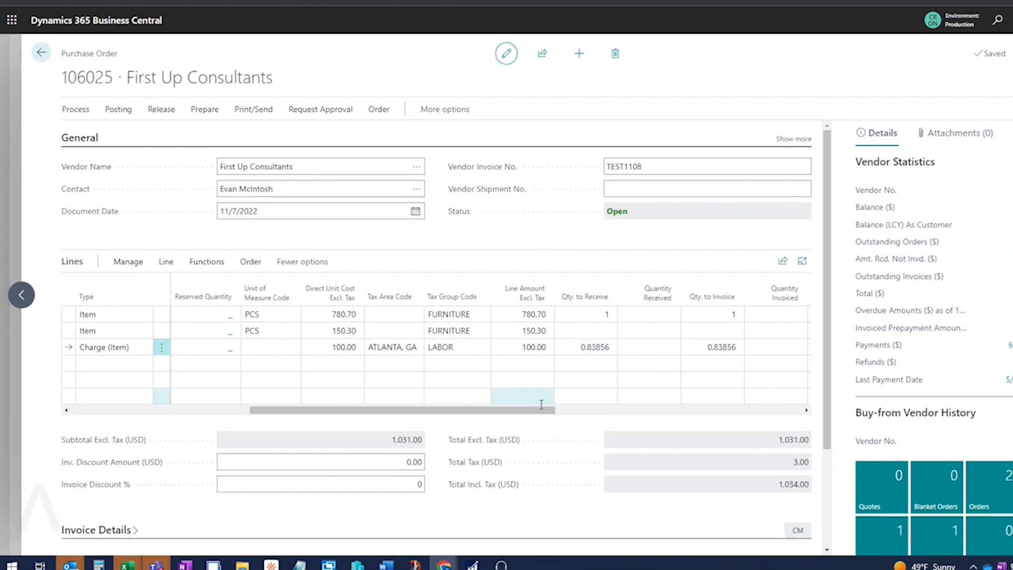
pyautogui.moveTo(536, 411); pyautogui.dragTo(651, 425)
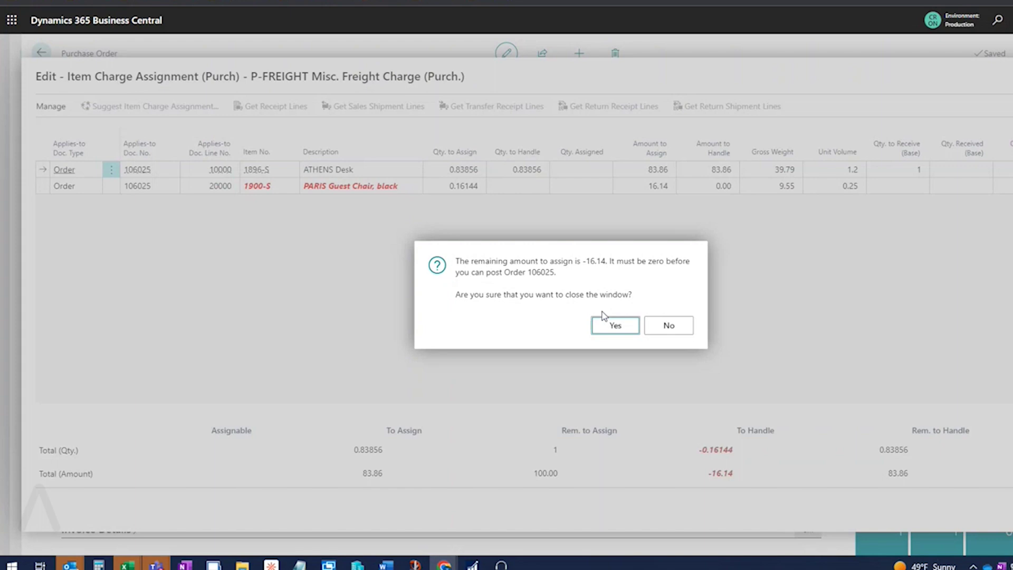
pyautogui.click(607, 324)
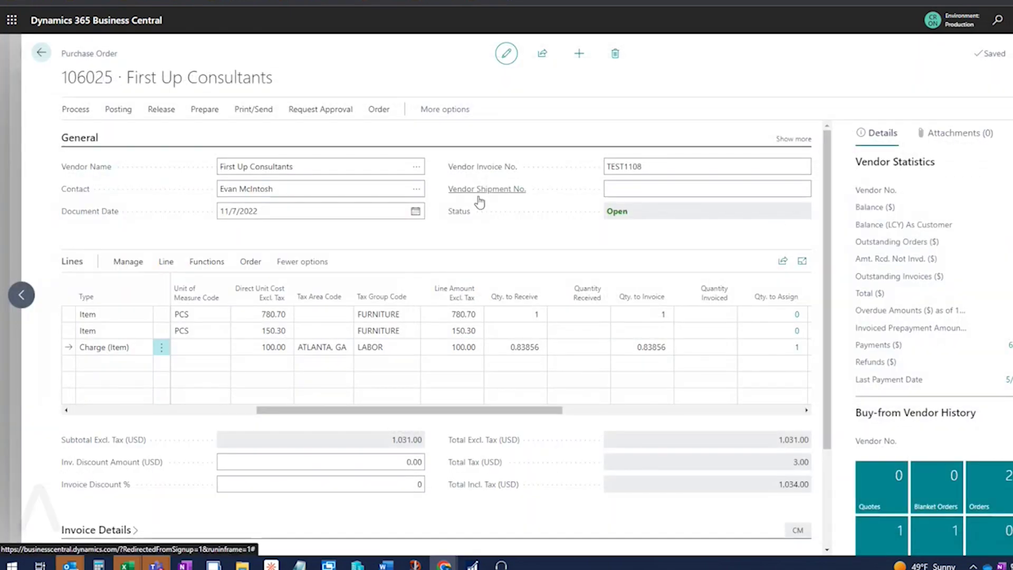
# - Post order 106025 with Receive and Invoice
pyautogui.click(126, 112)
pyautogui.click(90, 134)
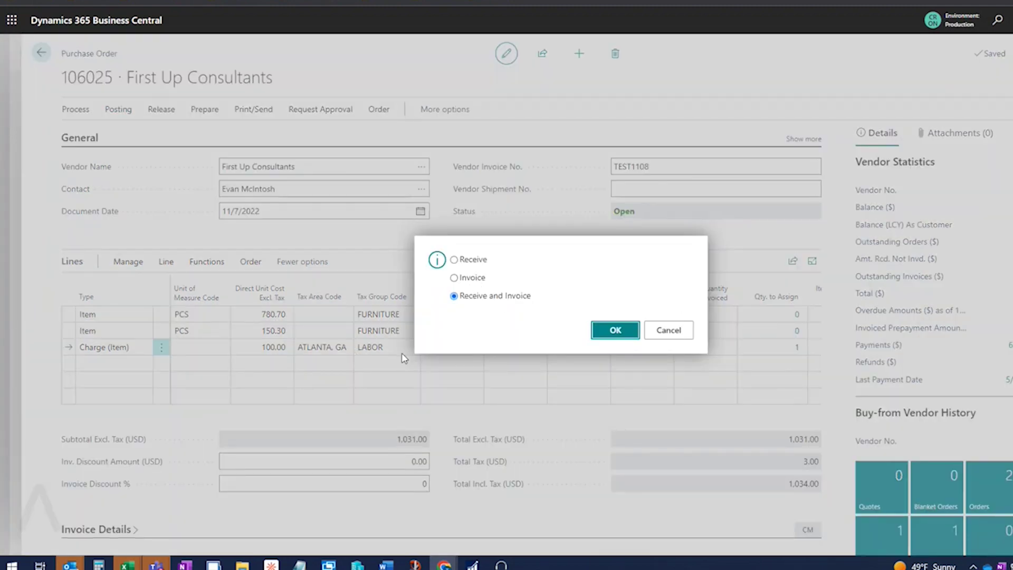
pyautogui.click(613, 339)
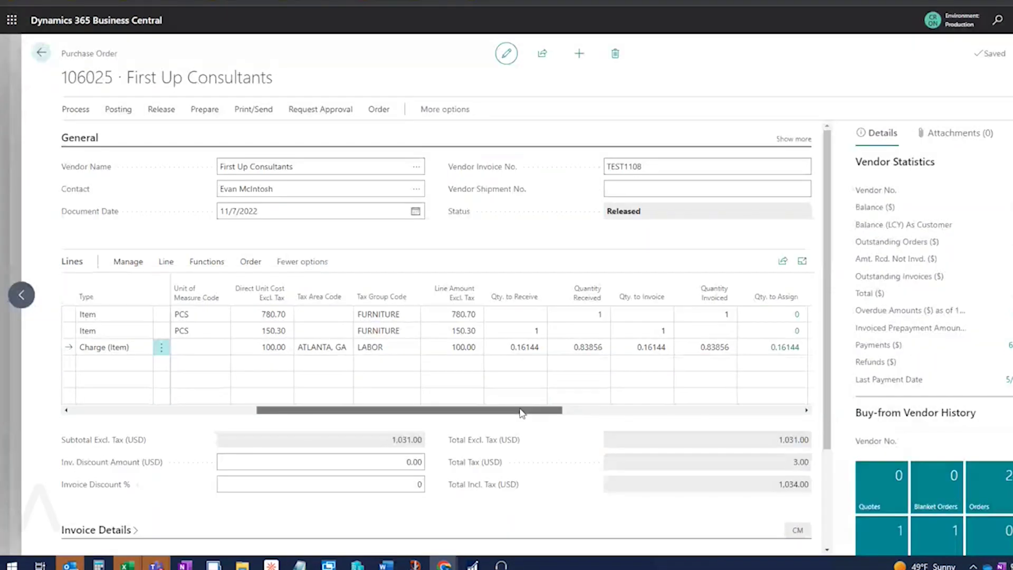
pyautogui.moveTo(520, 411); pyautogui.dragTo(581, 412)
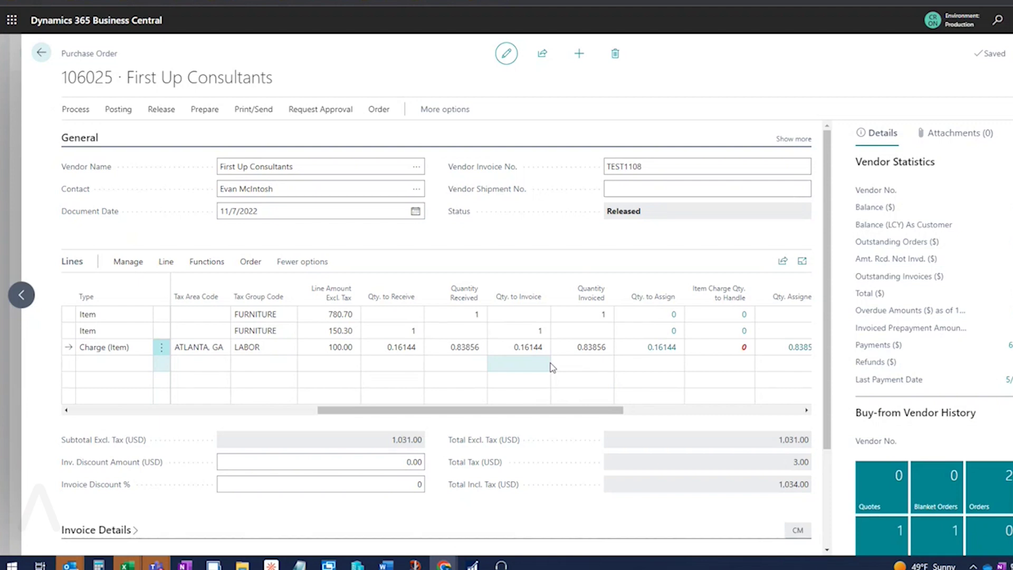
pyautogui.hscroll(-10, 550, 363)
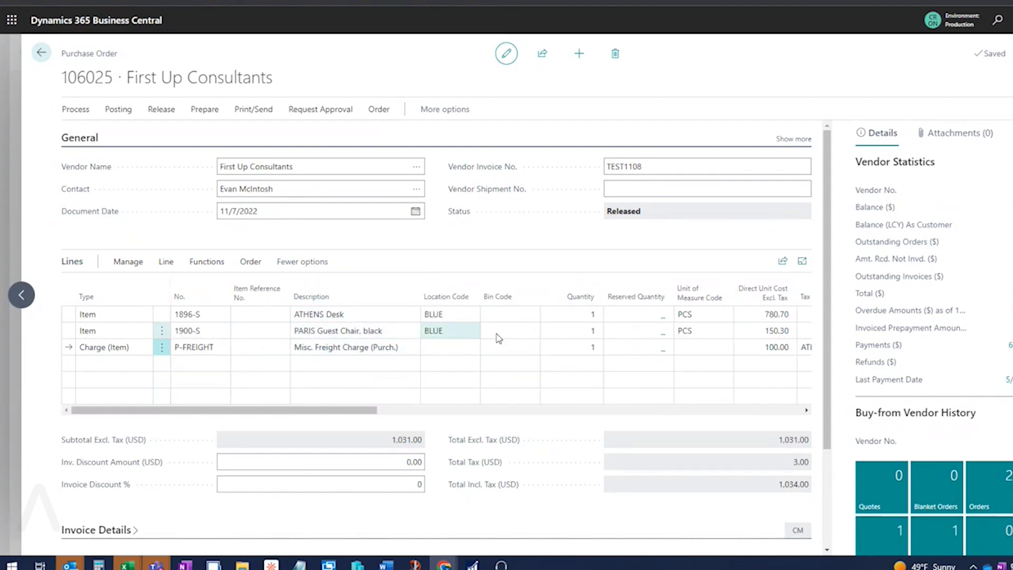
# - In the P-FREIGHT item charge assignment, set the PARIS Guest Chair's Qty. to Handle to 0.16144
pyautogui.click(164, 261)
pyautogui.click(355, 310)
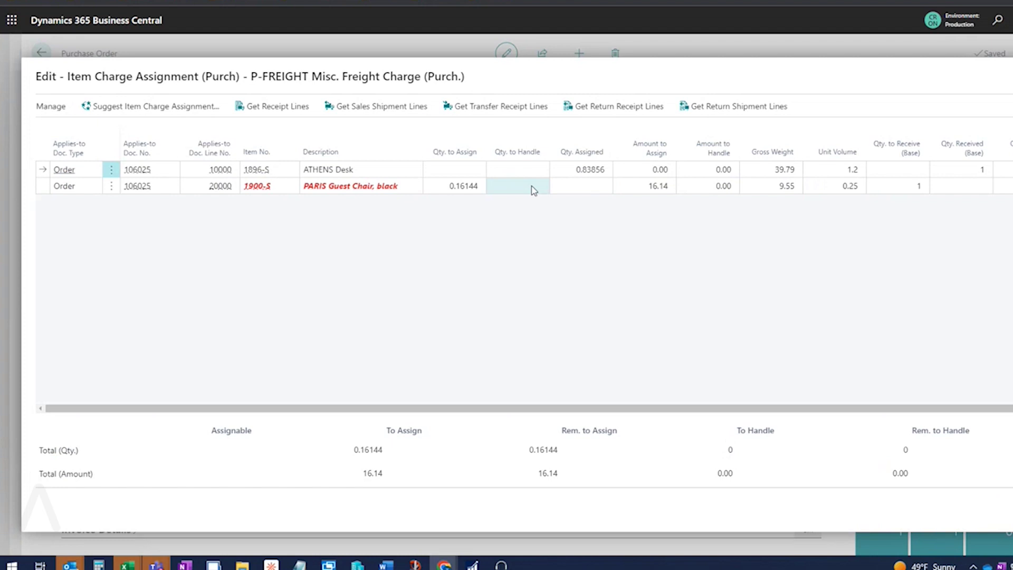
pyautogui.click(533, 188)
pyautogui.moveTo(448, 185); pyautogui.dragTo(489, 187)
pyautogui.hotkey('ctrl', 'c')
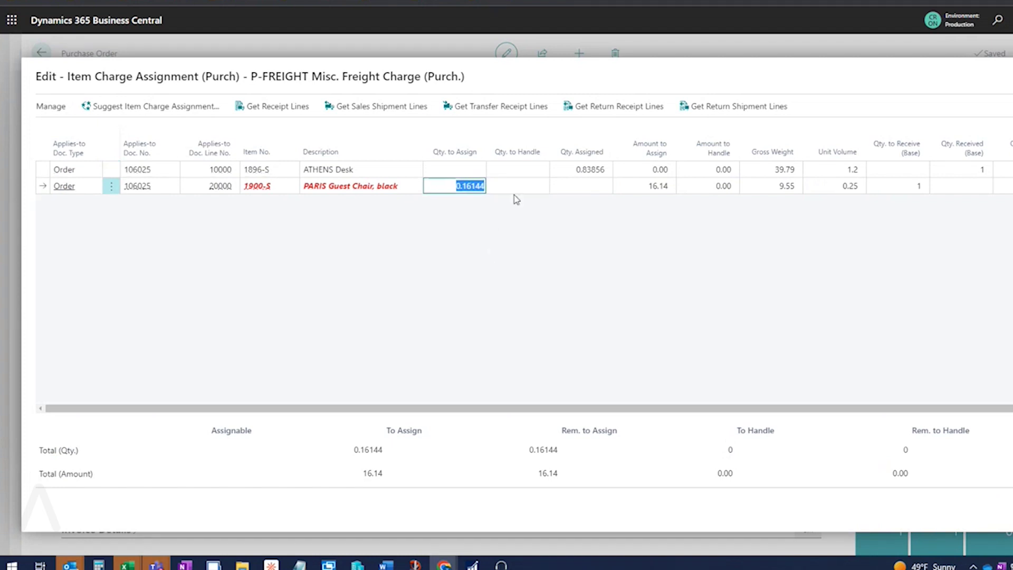
pyautogui.click(518, 186)
pyautogui.hotkey('ctrl', 'v')
pyautogui.click(520, 235)
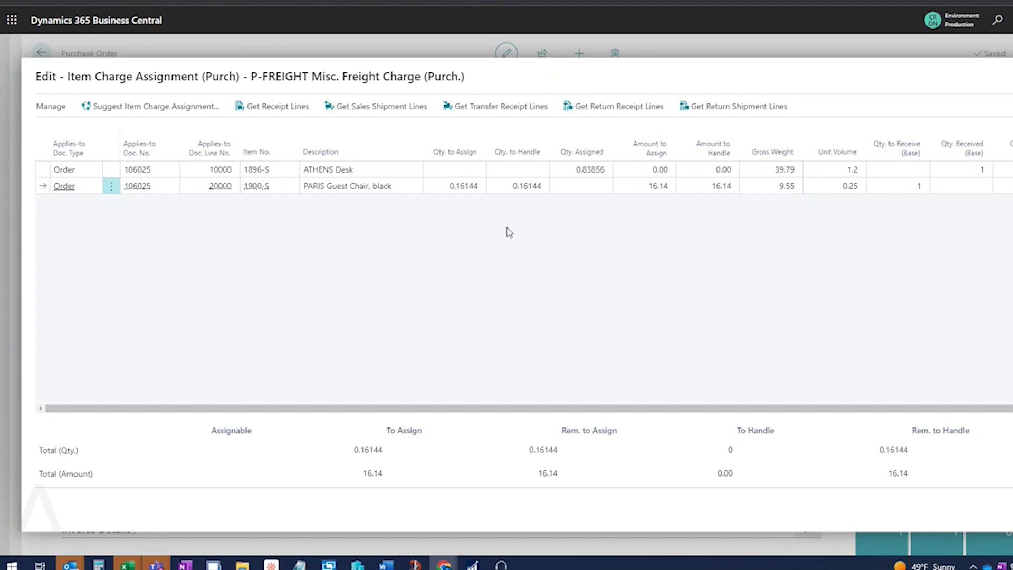
# - Post the remaining quantities of order 106025 as Receive and Invoice using F9
pyautogui.press('Escape')
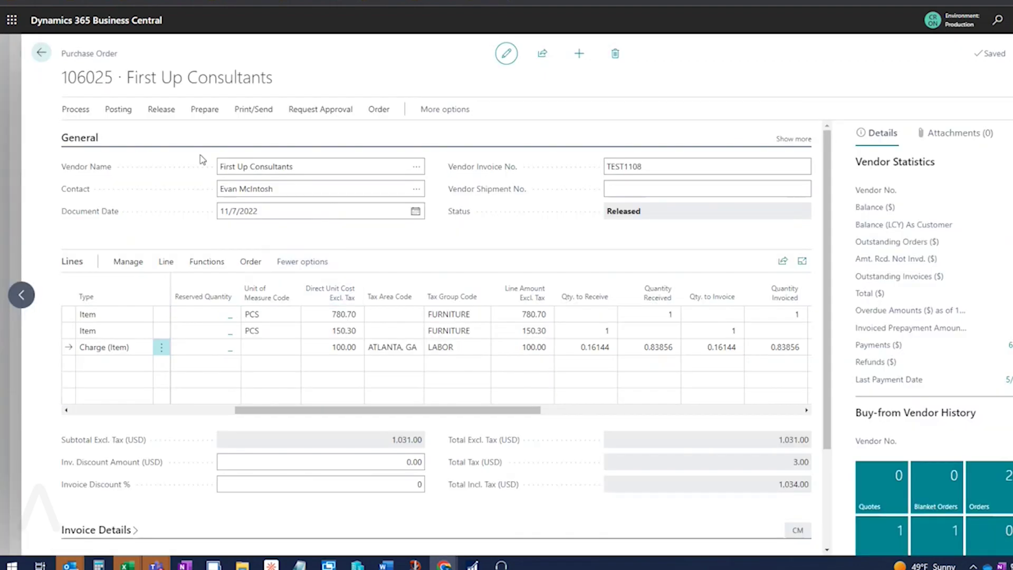
pyautogui.click(117, 109)
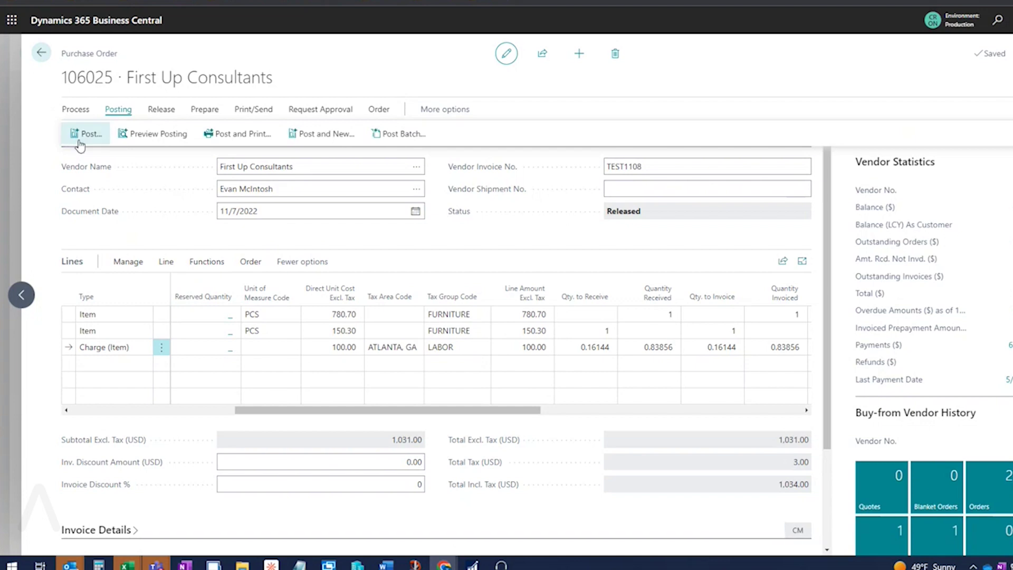
pyautogui.press('F9')
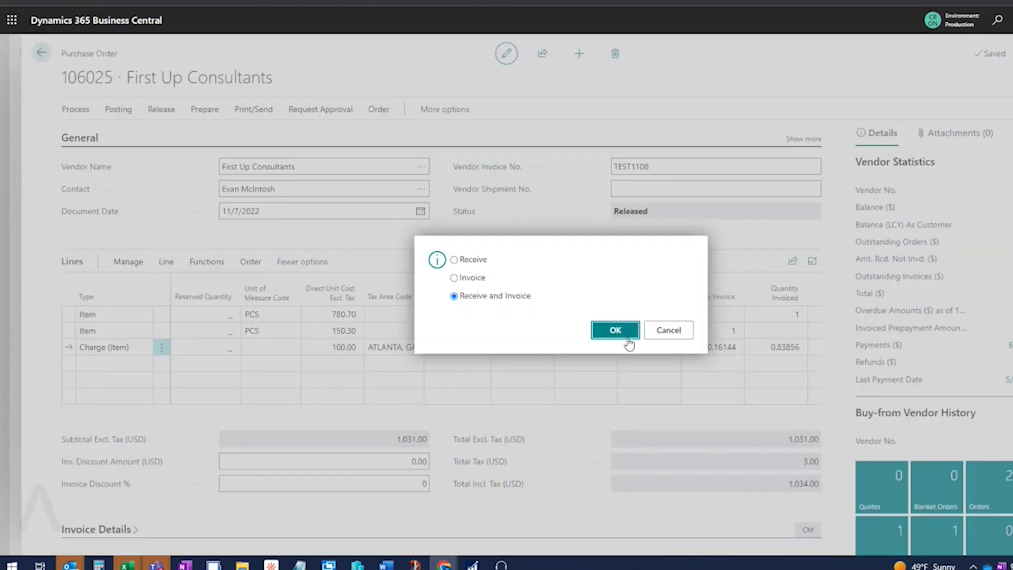
pyautogui.click(631, 334)
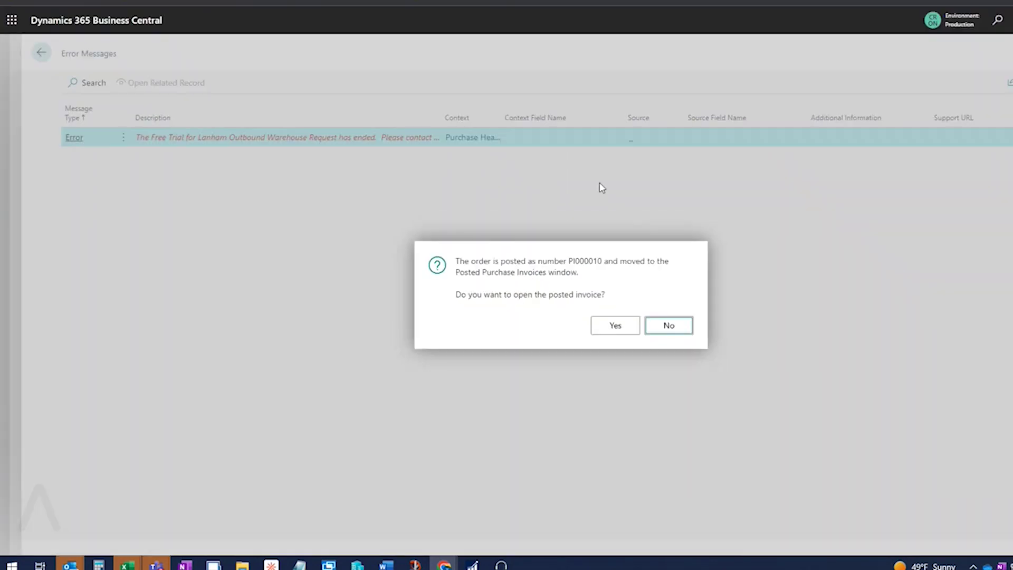